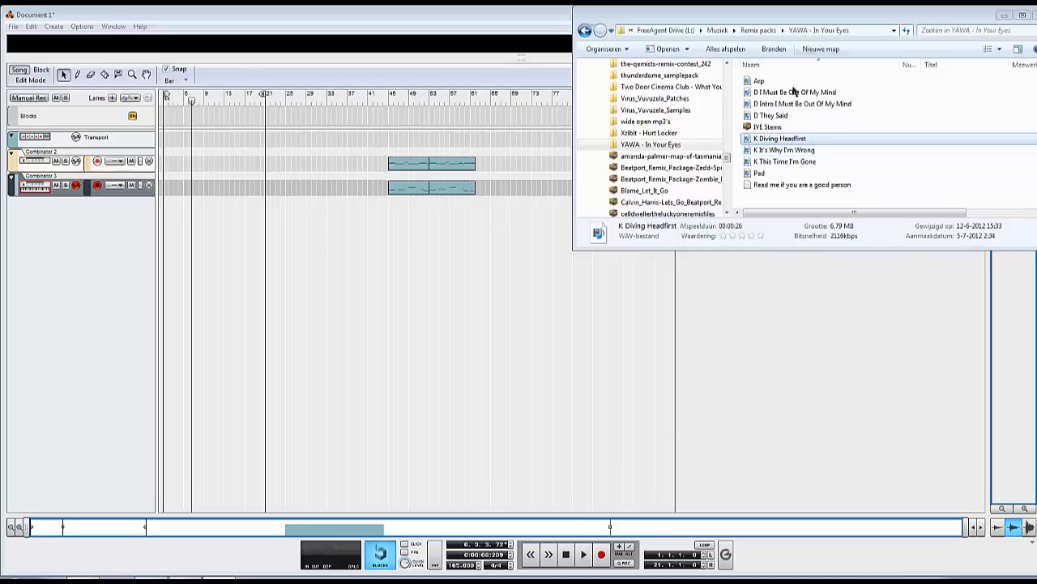
Step: Import the K It's Why I'm Wrong and K Diving Headfirst vocal files into the song as separate audio tracks
{"action": "left_click_drag", "start_coordinate": [798, 149], "coordinate": [341, 229]}
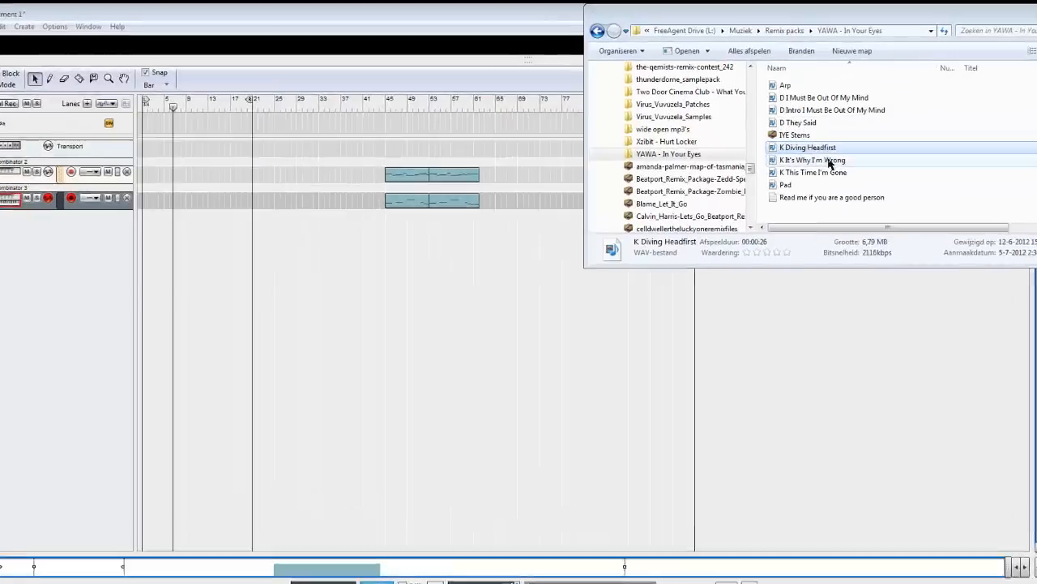
{"action": "left_click_drag", "start_coordinate": [300, 318], "coordinate": [86, 297]}
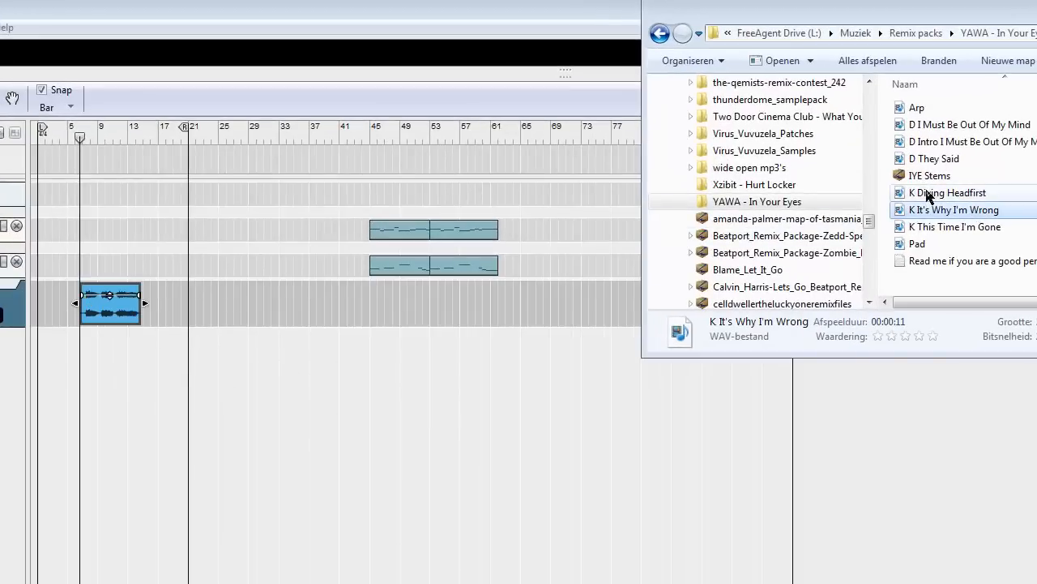
{"action": "left_click_drag", "start_coordinate": [940, 193], "coordinate": [130, 360]}
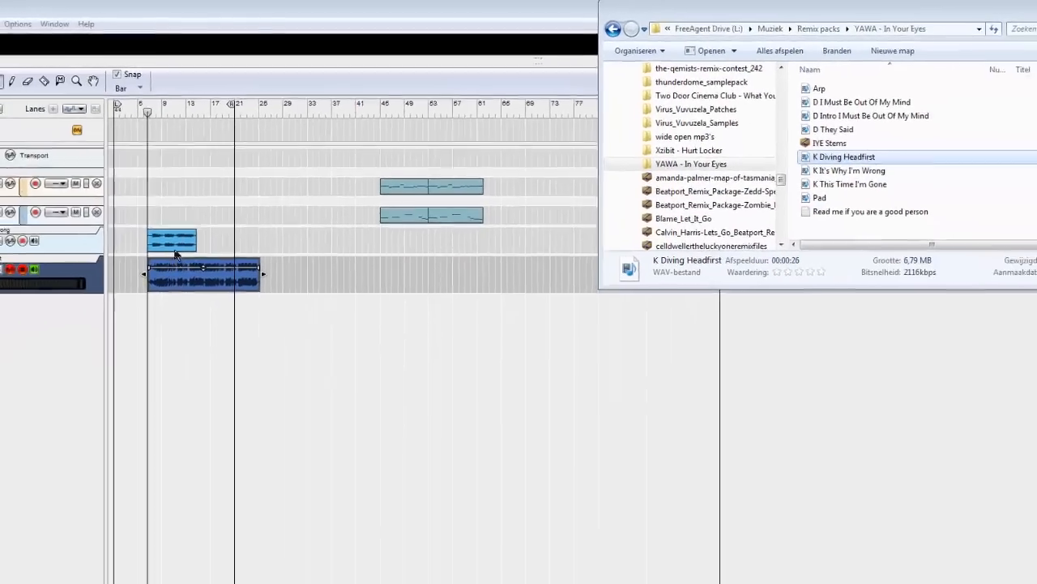
Step: Set the K It's Why I'm Wrong clip's position to 1.1.1.0
{"action": "left_click", "coordinate": [107, 295]}
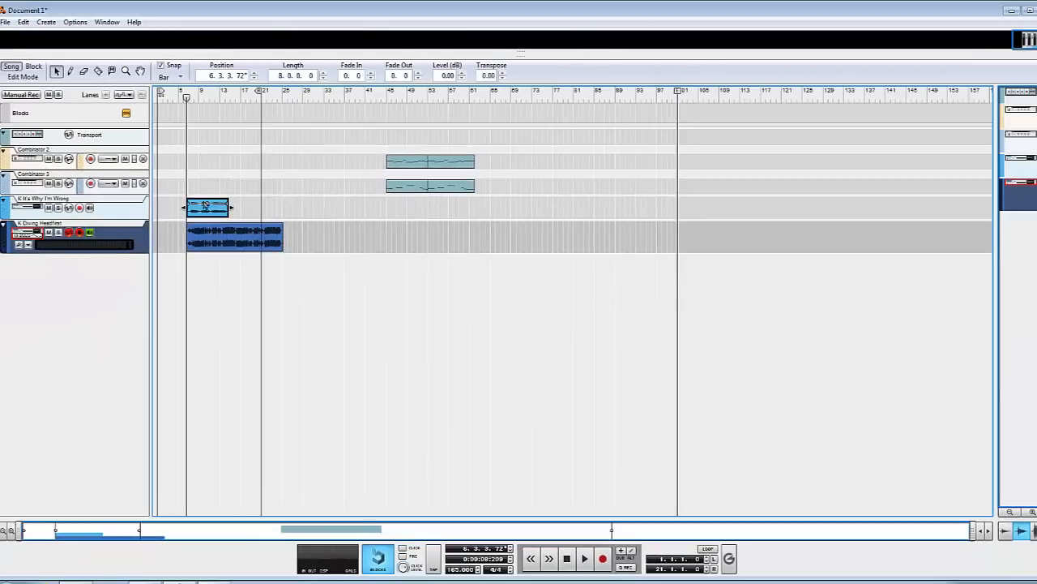
{"action": "left_click", "coordinate": [240, 76]}
{"action": "type", "text": "0"}
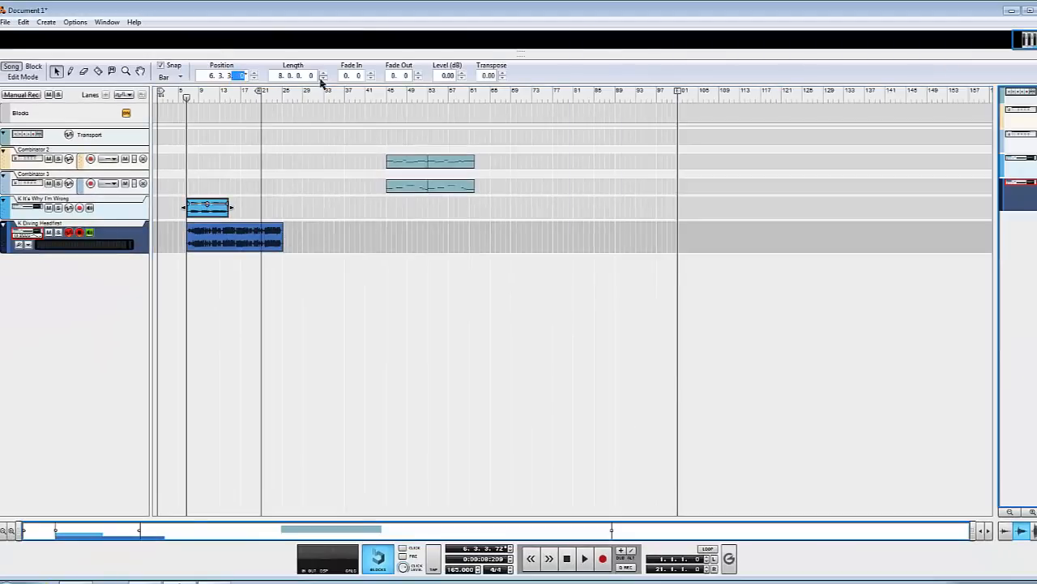
{"action": "key", "text": "Left"}
{"action": "type", "text": "2"}
{"action": "key", "text": "Left"}
{"action": "key", "text": "Right"}
{"action": "type", "text": "1"}
{"action": "key", "text": "Left"}
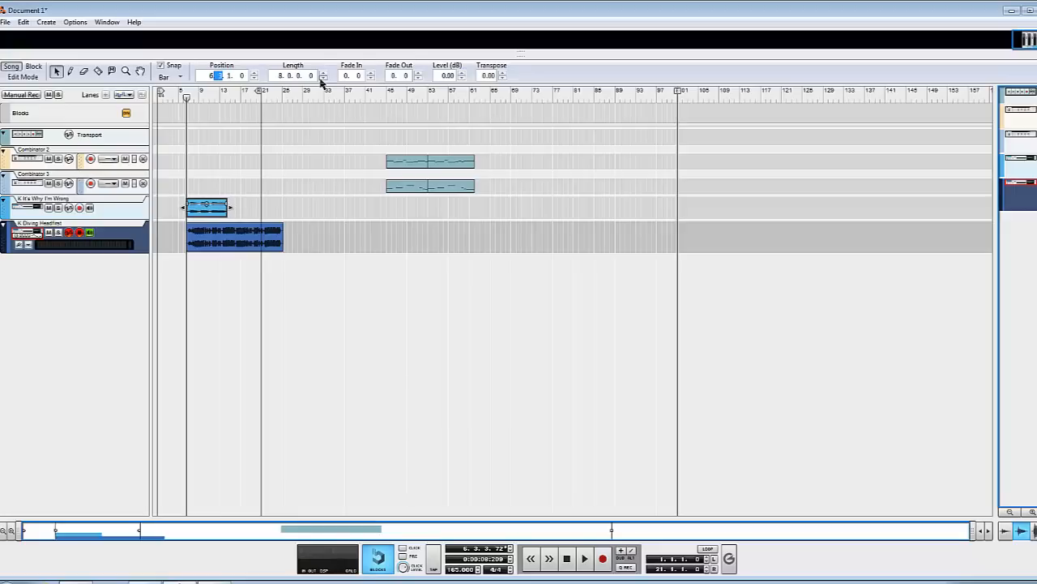
{"action": "type", "text": "1"}
{"action": "key", "text": "Down"}
{"action": "key", "text": "Down"}
{"action": "key", "text": "Down"}
{"action": "key", "text": "Down"}
{"action": "key", "text": "Down"}
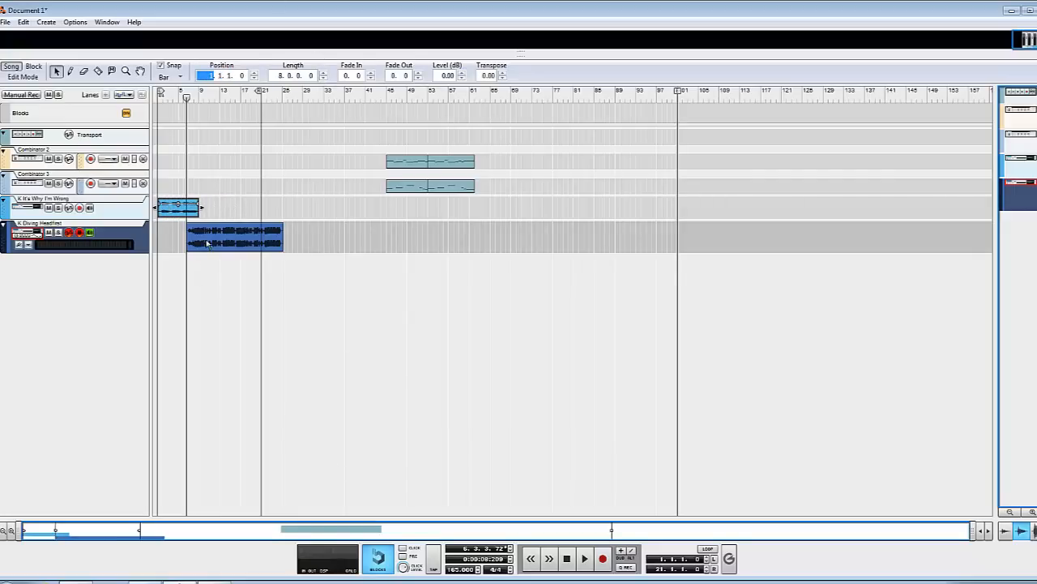
Step: Move the K Diving Headfirst clip behind the first vocal clip and set its position to 9.1.1.0
{"action": "left_click_drag", "start_coordinate": [207, 243], "coordinate": [223, 243]}
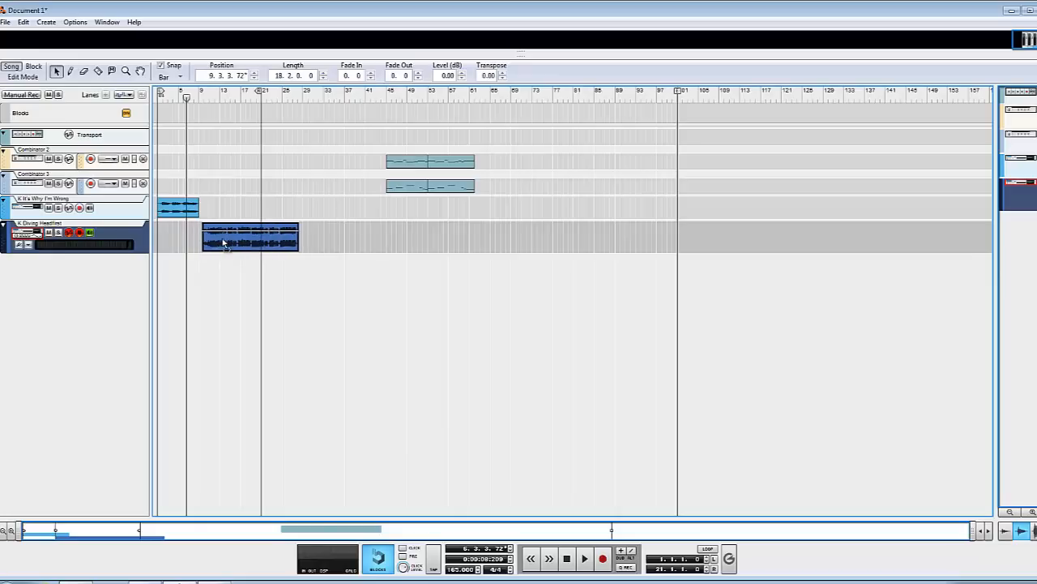
{"action": "left_click", "coordinate": [241, 75]}
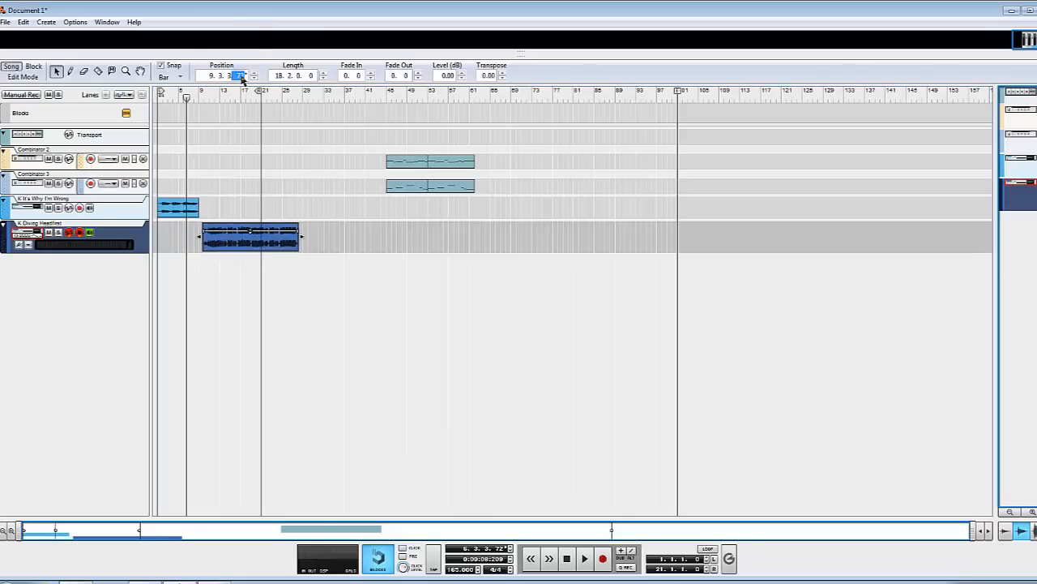
{"action": "type", "text": "0"}
{"action": "key", "text": "Left"}
{"action": "type", "text": "1"}
{"action": "key", "text": "Left"}
{"action": "type", "text": "1"}
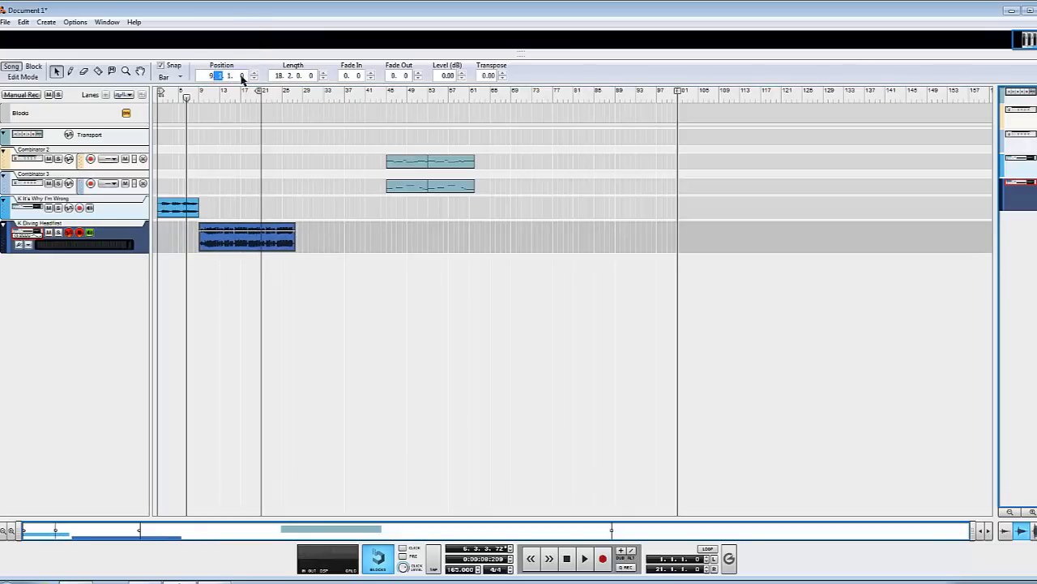
Step: Play the song from the start and from the second vocal clip to hear both vocals, then stop playback
{"action": "left_click_drag", "start_coordinate": [187, 98], "coordinate": [120, 101]}
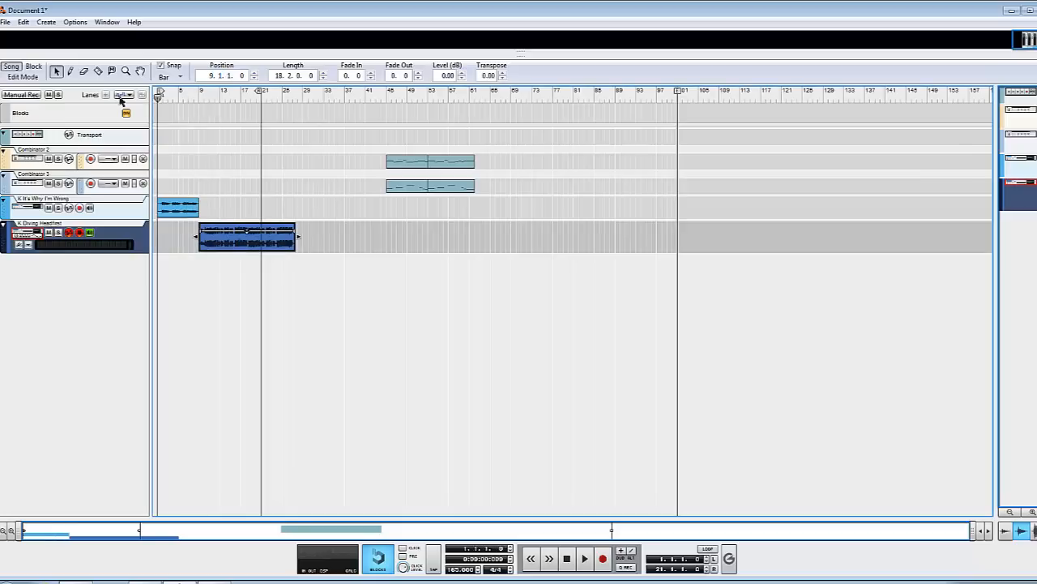
{"action": "left_click", "coordinate": [586, 559]}
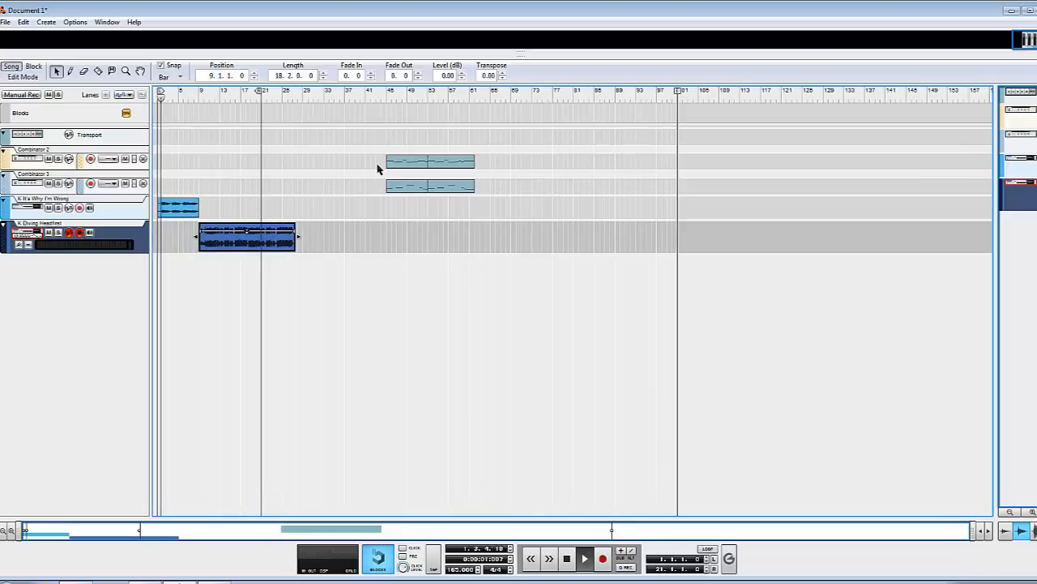
{"action": "left_click", "coordinate": [207, 98]}
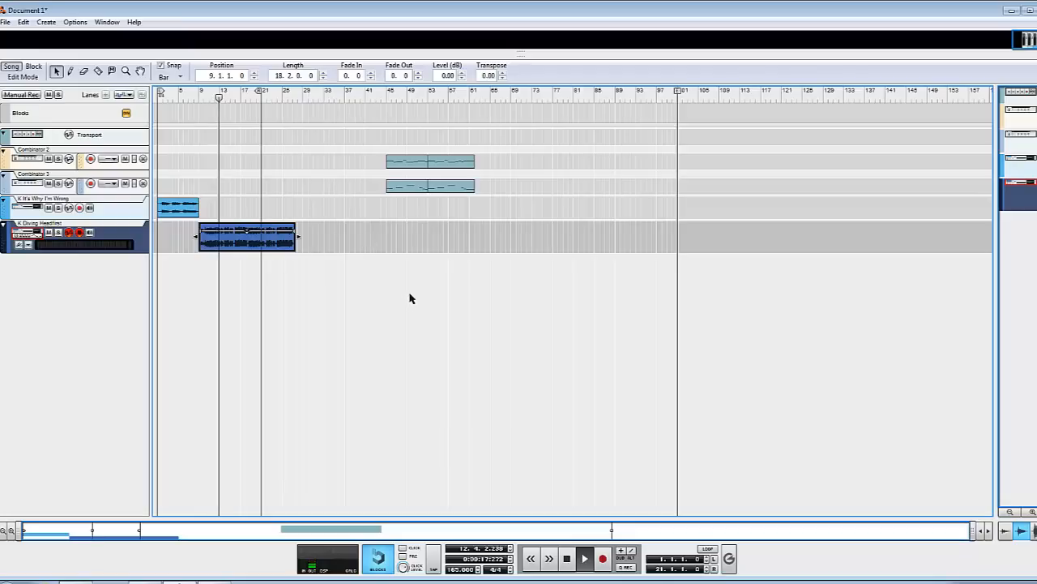
{"action": "left_click", "coordinate": [566, 555]}
{"action": "left_click", "coordinate": [297, 167]}
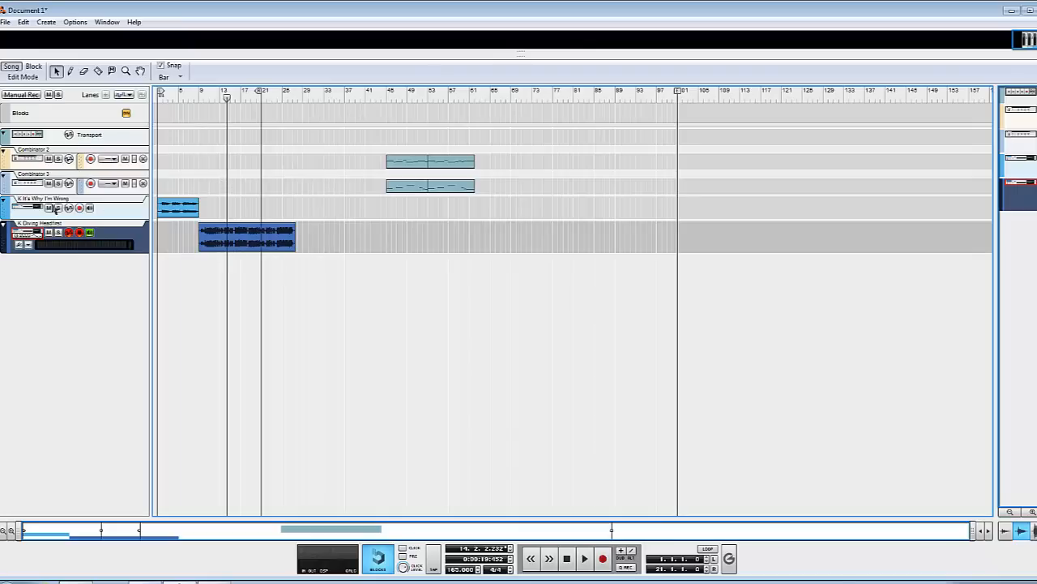
Step: Unfold the K It's Why I'm Wrong track's device in the rack and show its insert FX programmer
{"action": "left_click", "coordinate": [28, 209]}
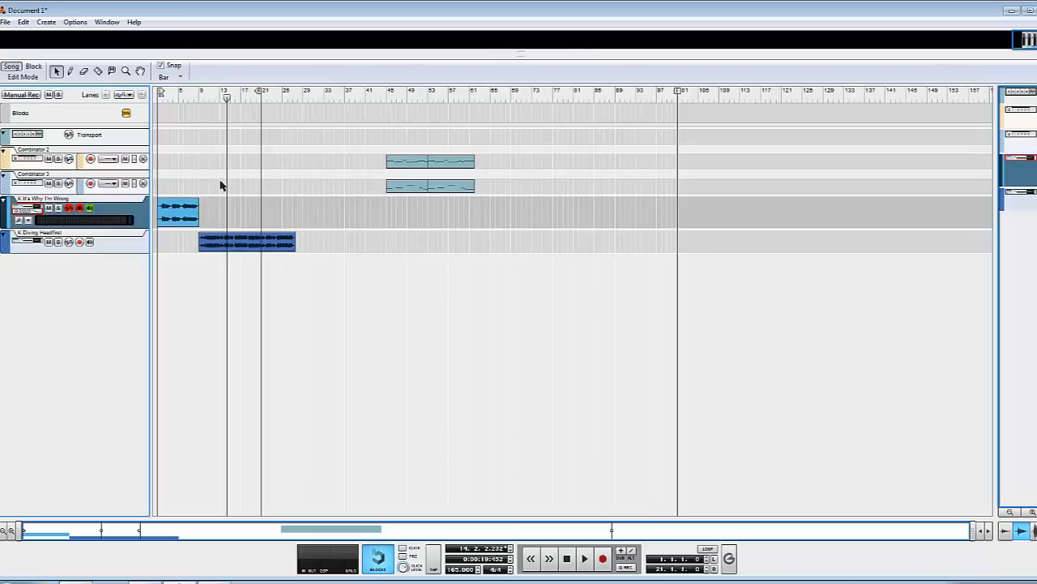
{"action": "key", "text": "F6"}
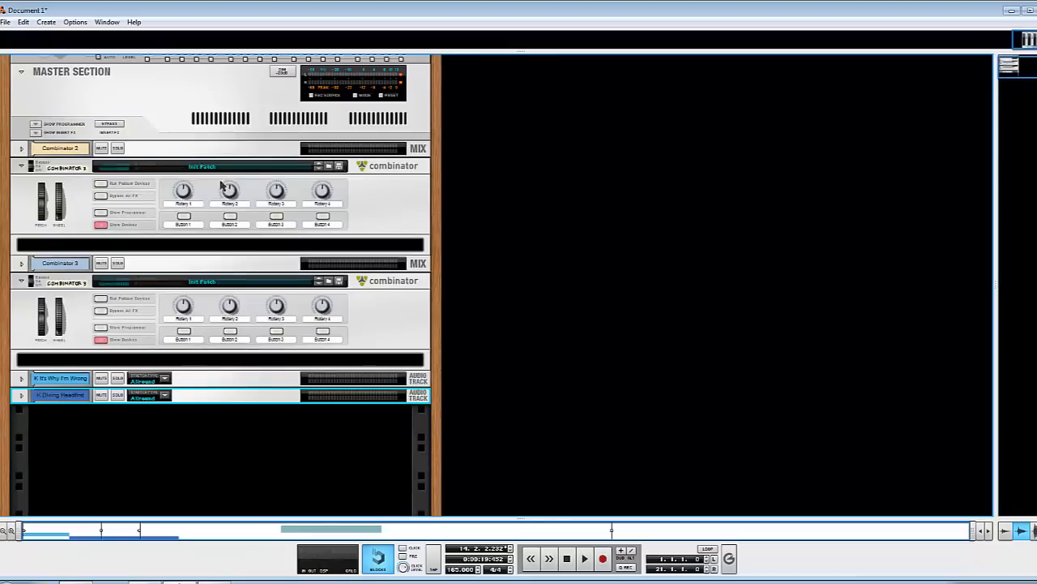
{"action": "left_click", "coordinate": [21, 378]}
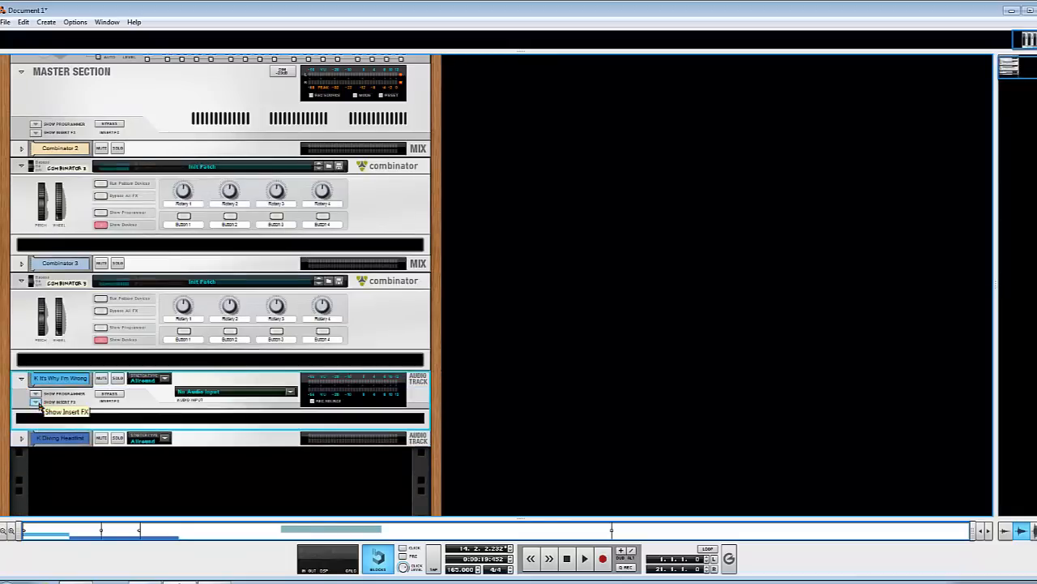
{"action": "left_click", "coordinate": [36, 394]}
{"action": "scroll", "coordinate": [57, 373], "scroll_direction": "down", "scroll_amount": 3}
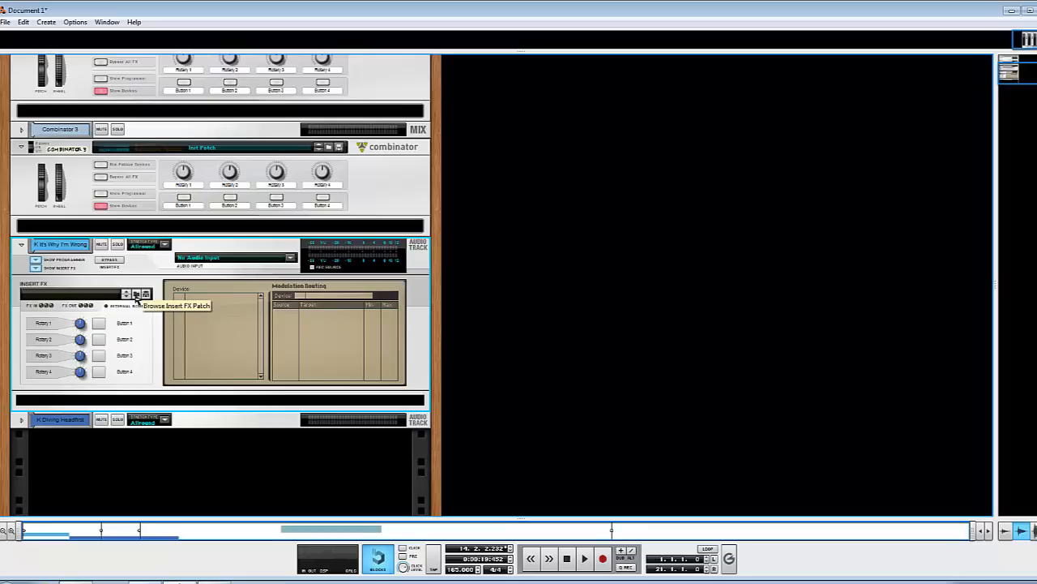
Step: Load the Vocals.cmb patch from the Instrument Processors folder as the track's insert effect
{"action": "left_click", "coordinate": [137, 299]}
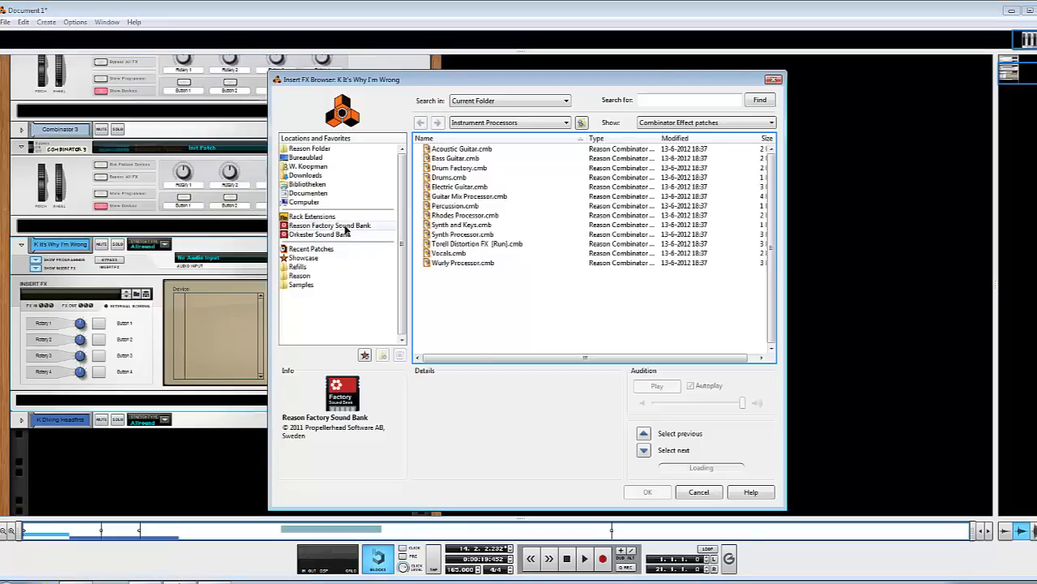
{"action": "left_click", "coordinate": [552, 124]}
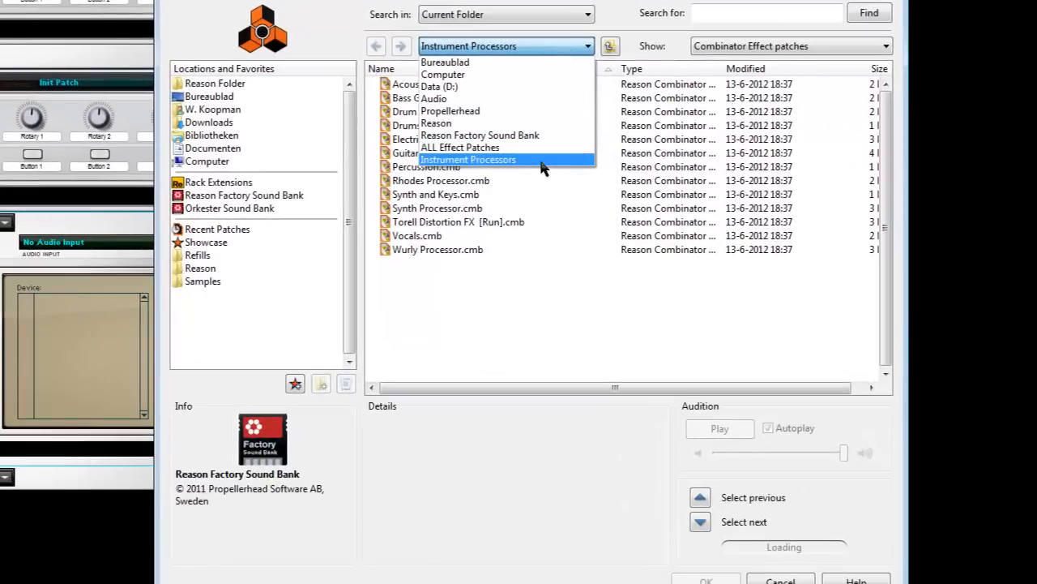
{"action": "left_click", "coordinate": [415, 241]}
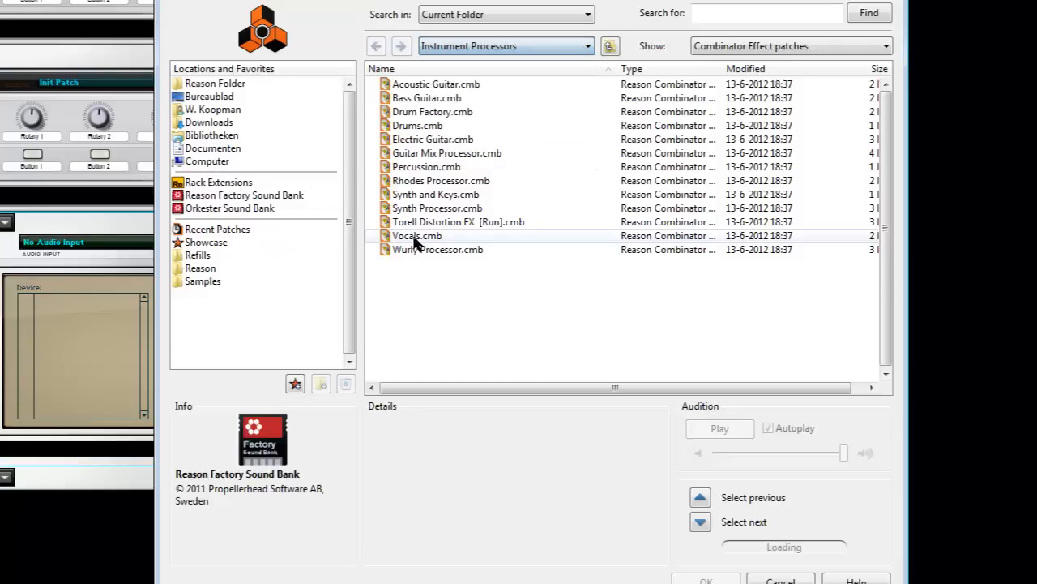
{"action": "left_click", "coordinate": [414, 241]}
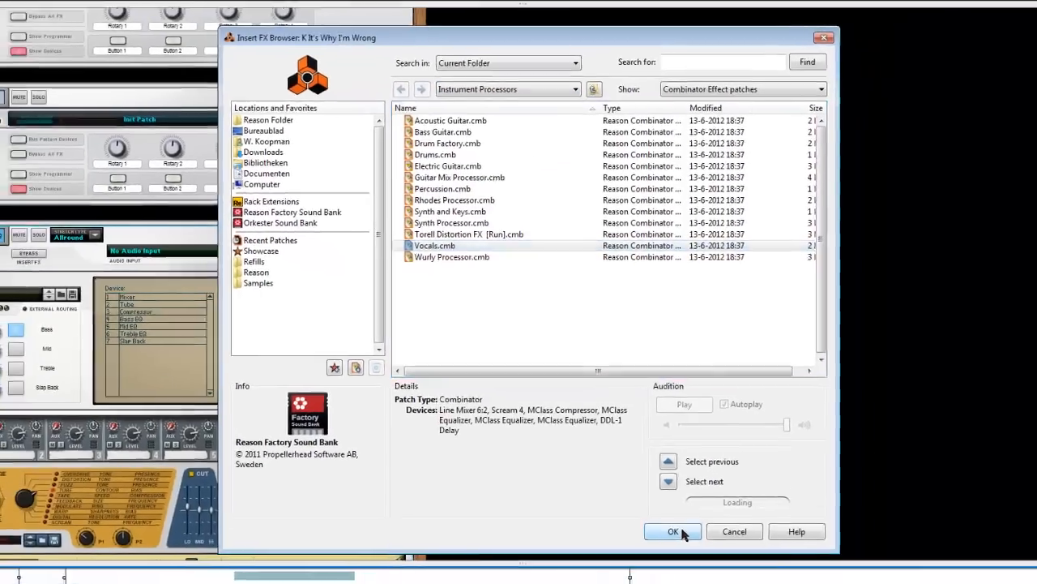
{"action": "left_click", "coordinate": [706, 580]}
Step: Unfold the Bass EQ, Mid EQ and Treble EQ devices in the Vocals effect chain
{"action": "scroll", "coordinate": [252, 356], "scroll_direction": "down", "scroll_amount": 5}
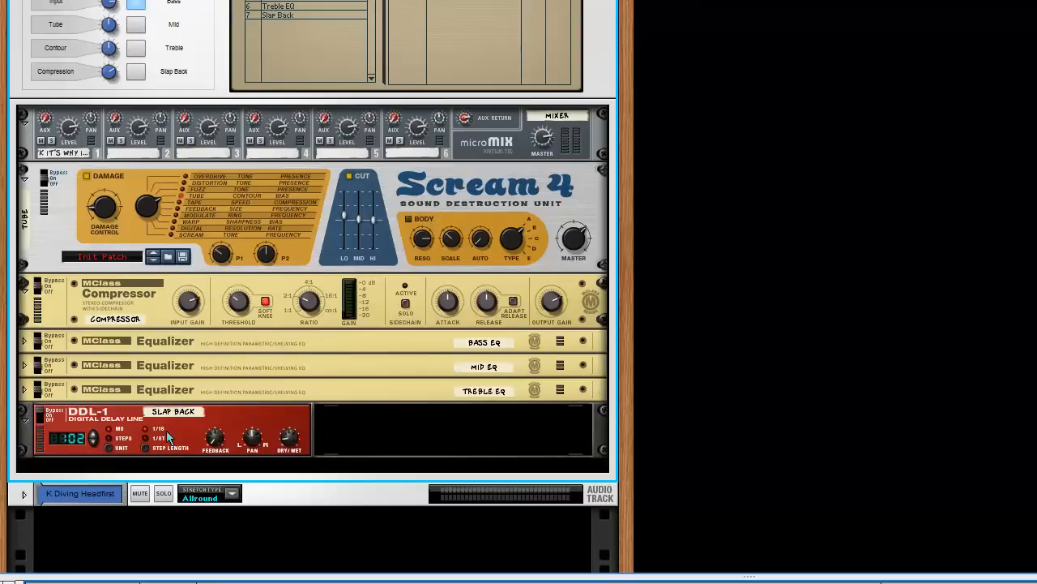
{"action": "left_click", "coordinate": [25, 342]}
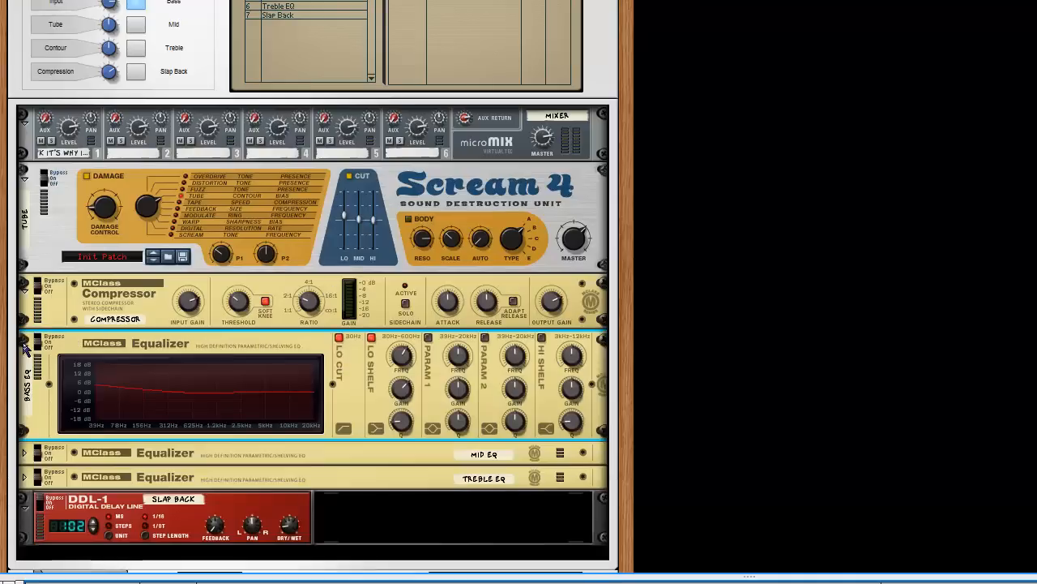
{"action": "left_click", "coordinate": [25, 453]}
{"action": "scroll", "coordinate": [37, 444], "scroll_direction": "down", "scroll_amount": 3}
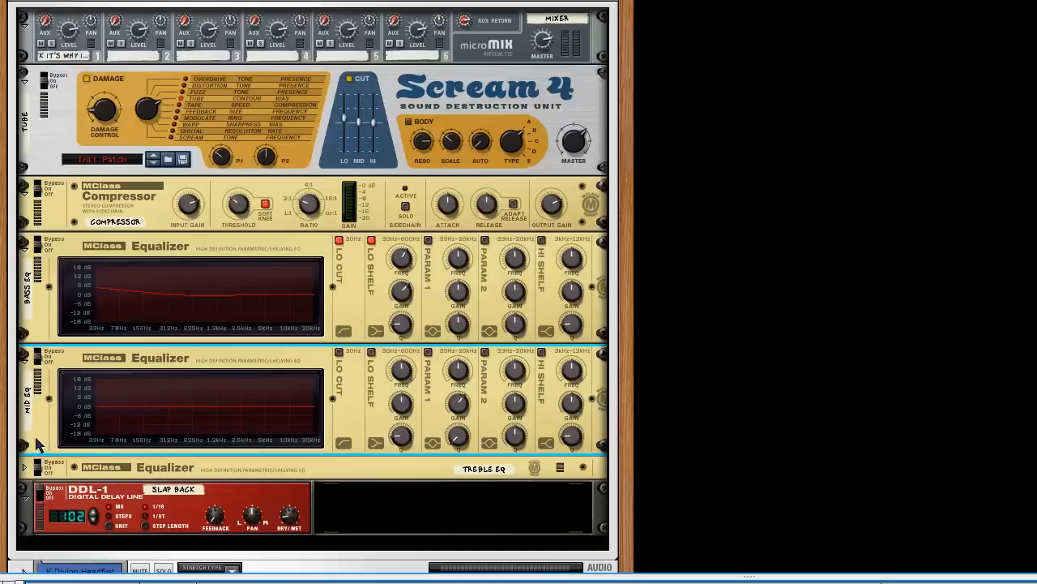
{"action": "left_click", "coordinate": [26, 468]}
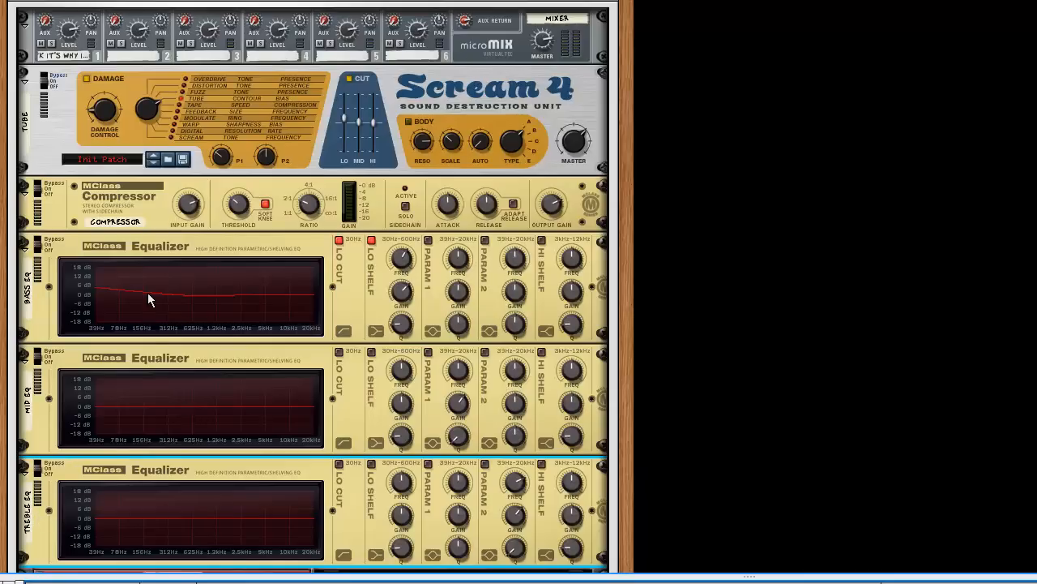
Step: Turn on the Mid and Treble equalizers with the Vocals patch's insert FX controls
{"action": "scroll", "coordinate": [148, 293], "scroll_direction": "up", "scroll_amount": 5}
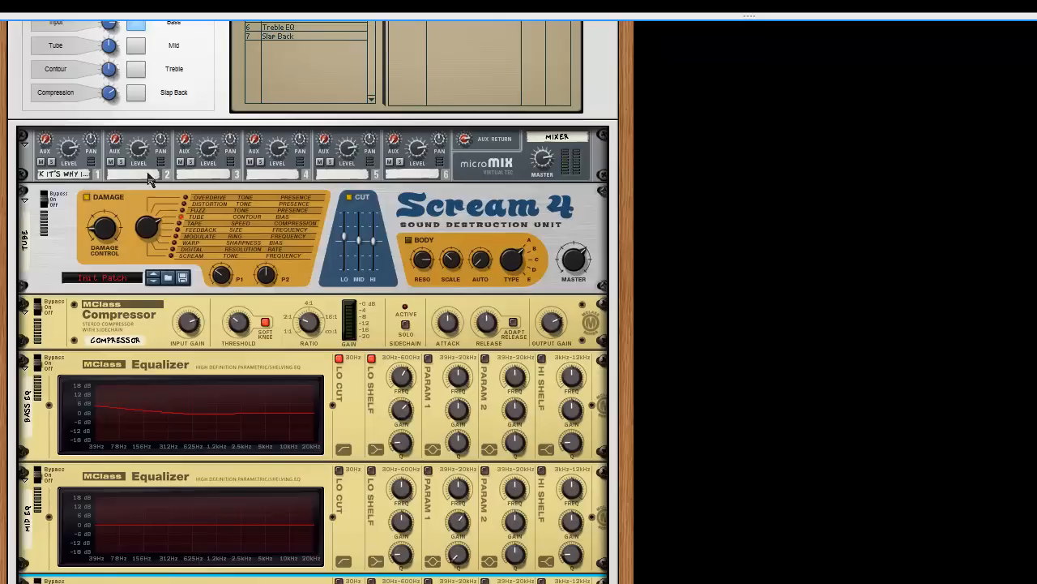
{"action": "scroll", "coordinate": [256, 379], "scroll_direction": "up", "scroll_amount": 2}
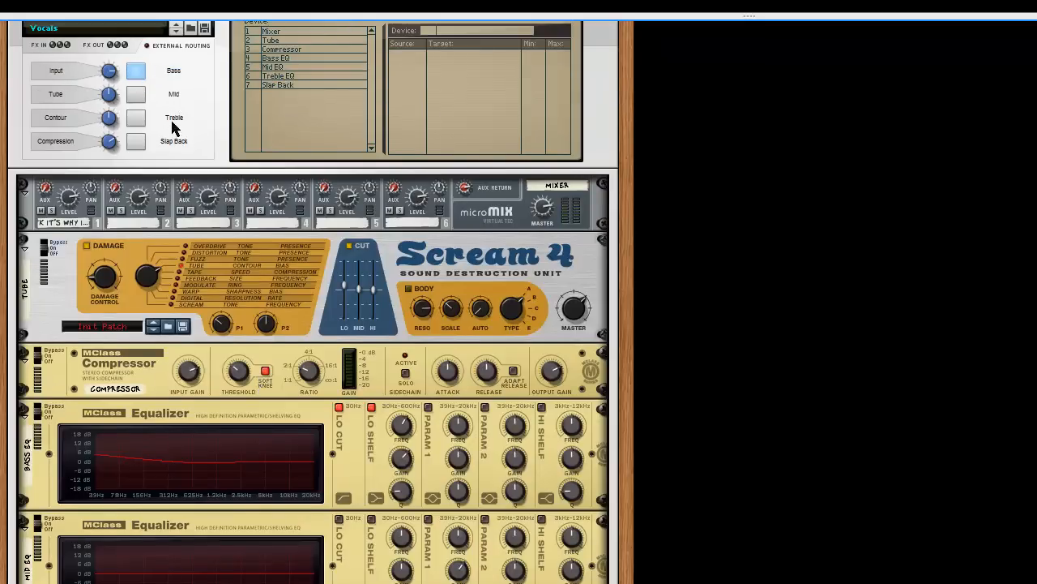
{"action": "left_click", "coordinate": [138, 95]}
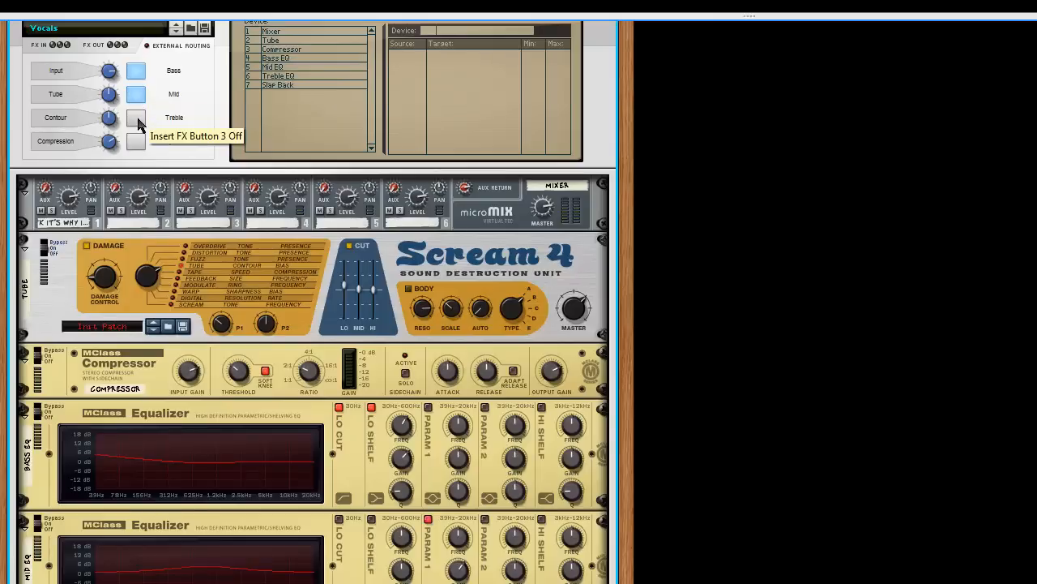
{"action": "left_click", "coordinate": [136, 118]}
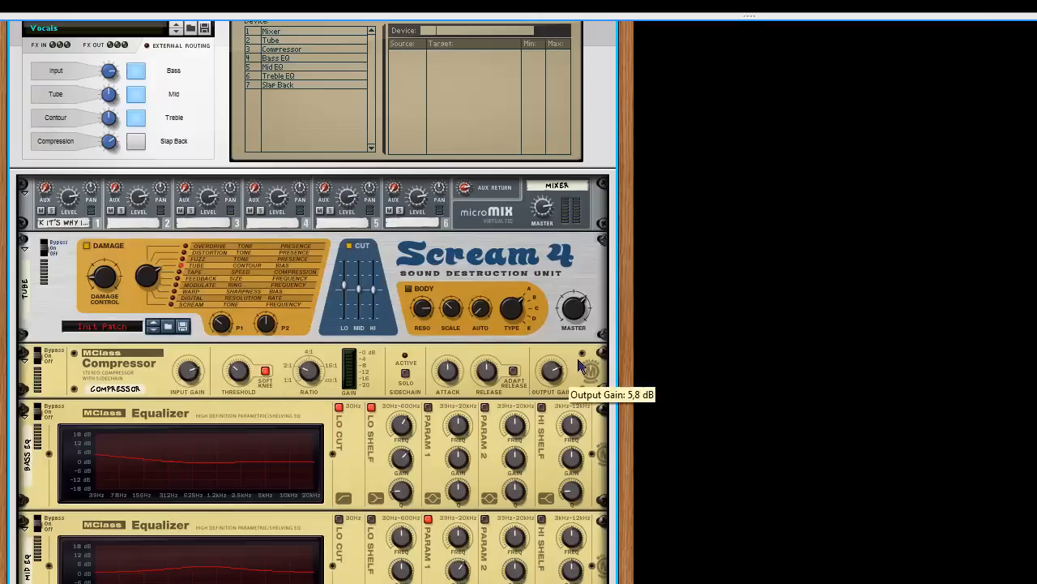
Step: Play the vocal and compare it with the insert effects bypassed and active
{"action": "scroll", "coordinate": [227, 411], "scroll_direction": "up", "scroll_amount": 3}
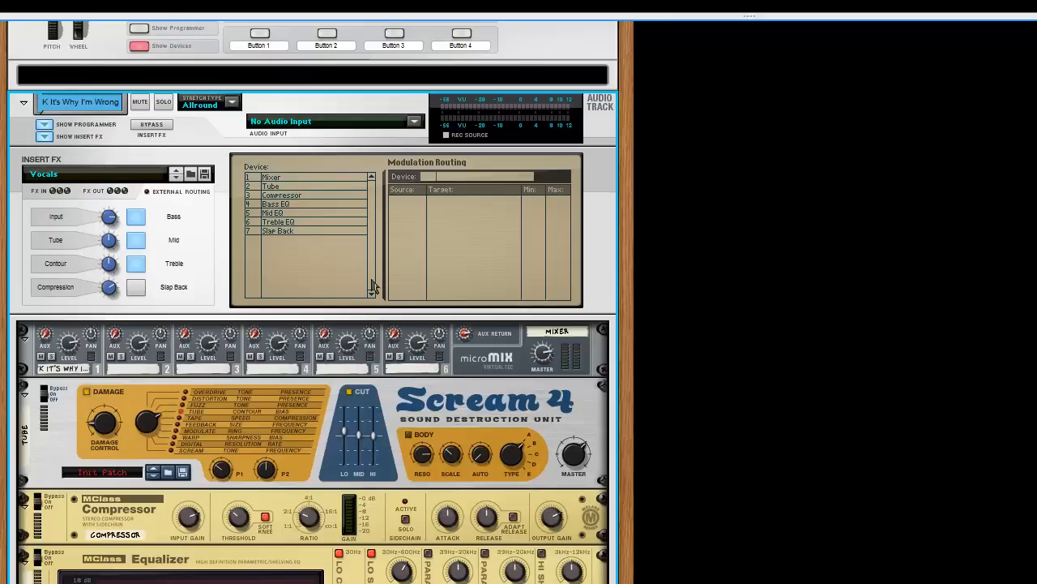
{"action": "key", "text": "space"}
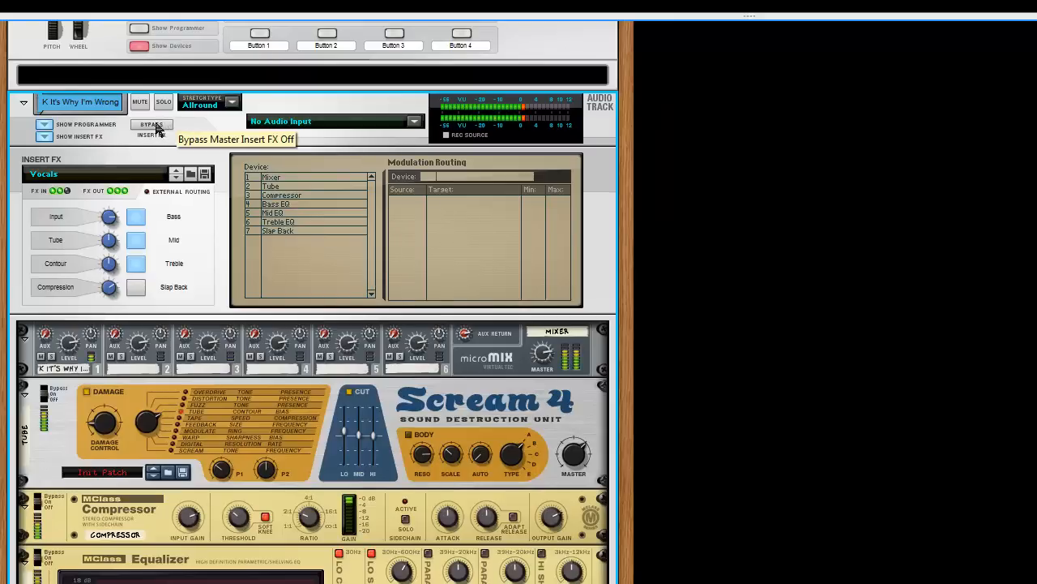
{"action": "left_click", "coordinate": [157, 127]}
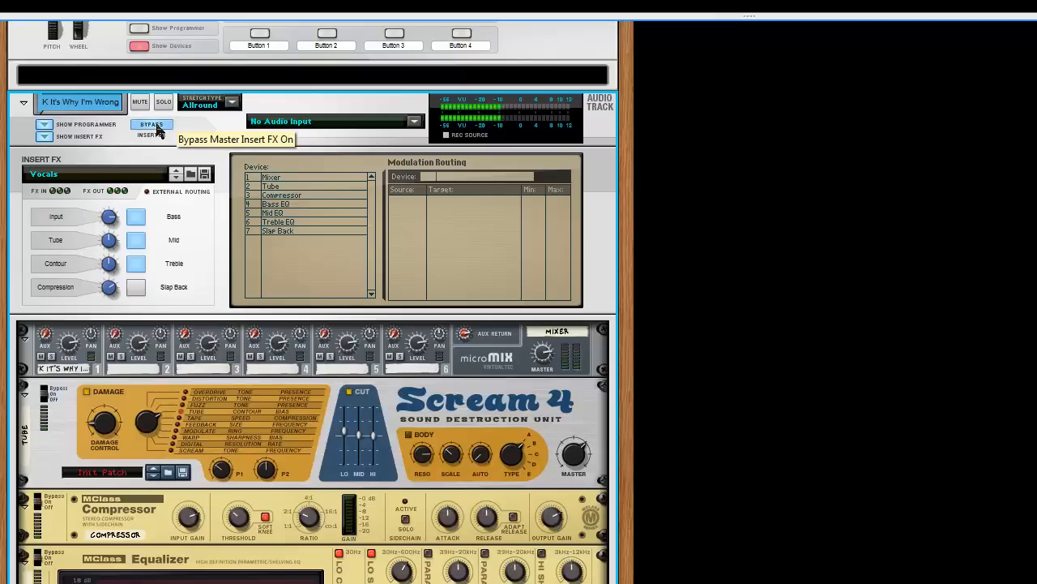
{"action": "left_click", "coordinate": [157, 128]}
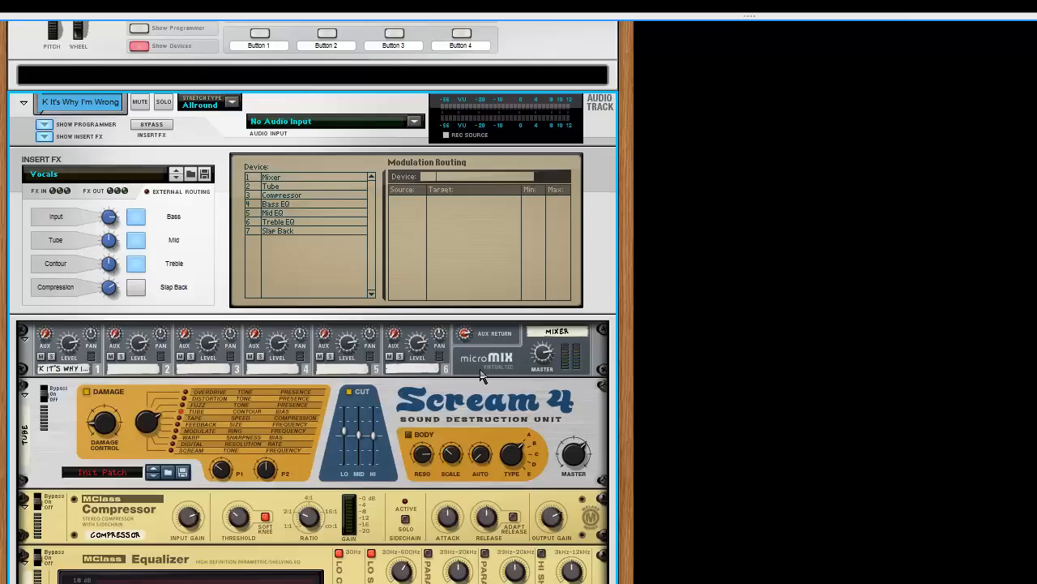
Step: Add an RV7000 Advanced Reverb directly below the micromix mixer in the vocal insert effect chain
{"action": "key", "text": "Tab"}
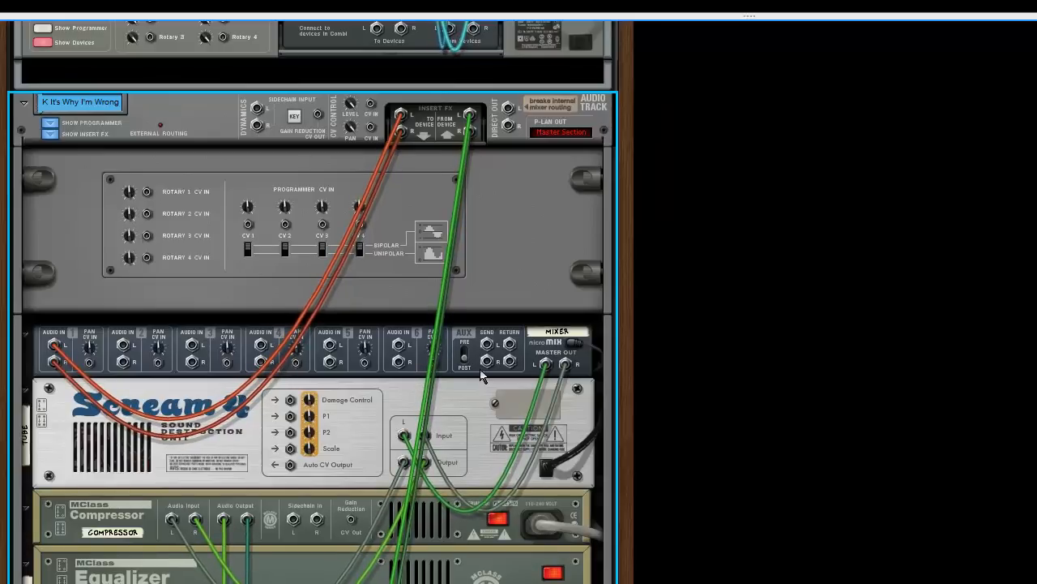
{"action": "key", "text": "Tab"}
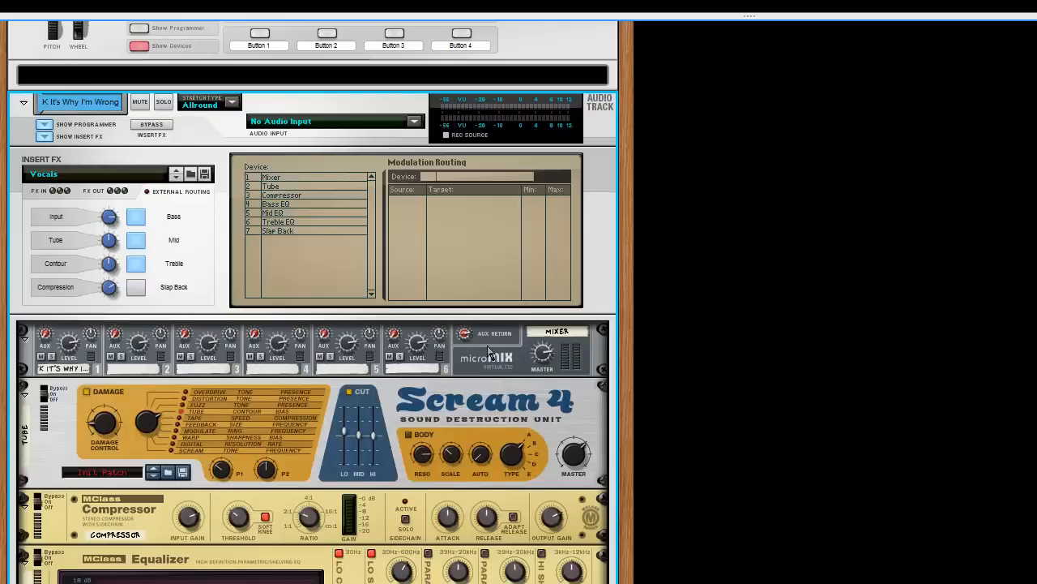
{"action": "right_click", "coordinate": [490, 347]}
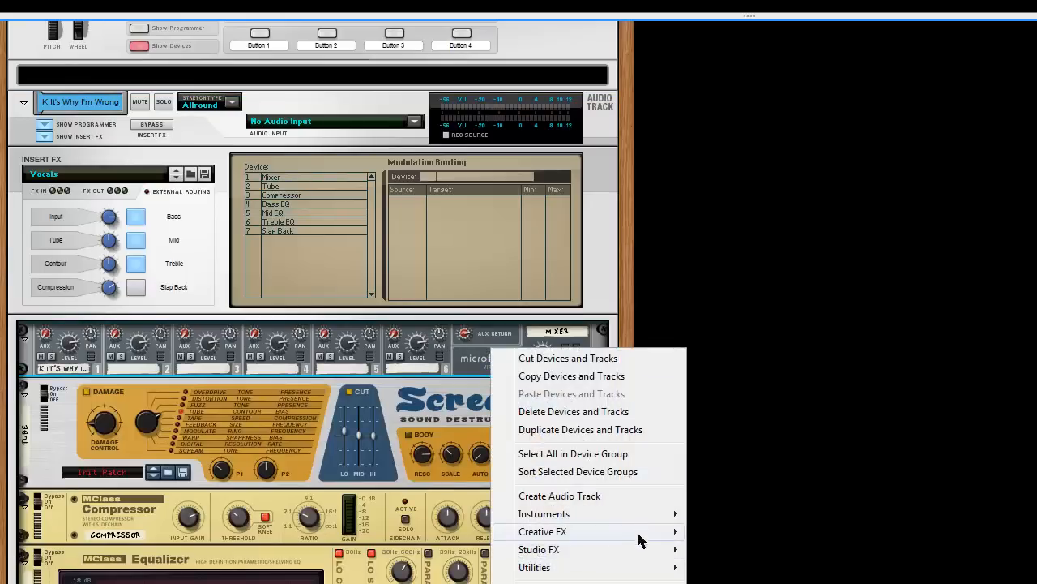
{"action": "mouse_move", "coordinate": [636, 551]}
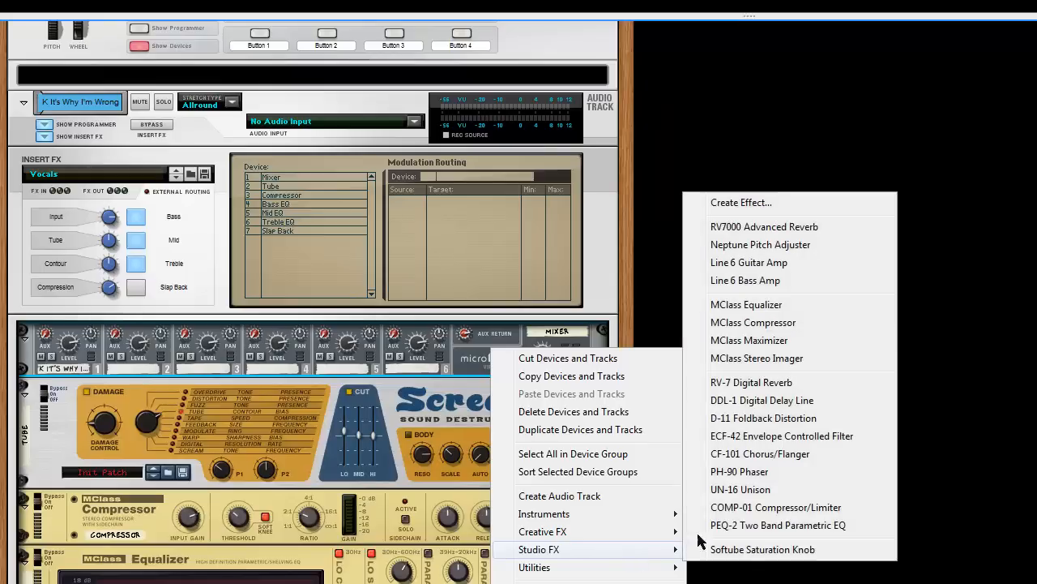
{"action": "left_click", "coordinate": [775, 229]}
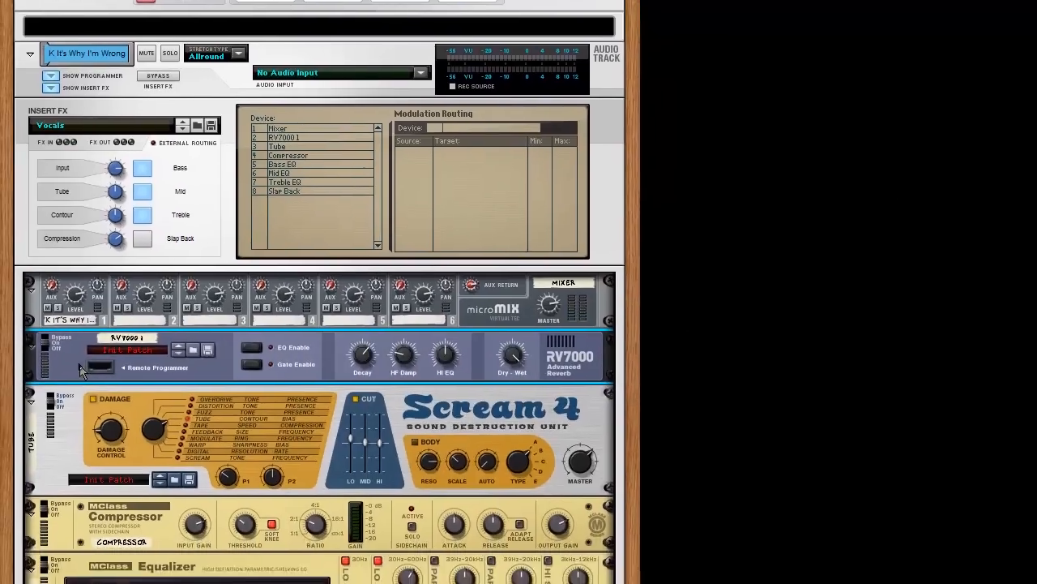
Step: Unfold the RV7000's remote programmer and set the algorithm to Echo, Tempo Sync on, Diffusion 127 and Spread 127
{"action": "left_click", "coordinate": [82, 367]}
{"action": "scroll", "coordinate": [93, 298], "scroll_direction": "down", "scroll_amount": 3}
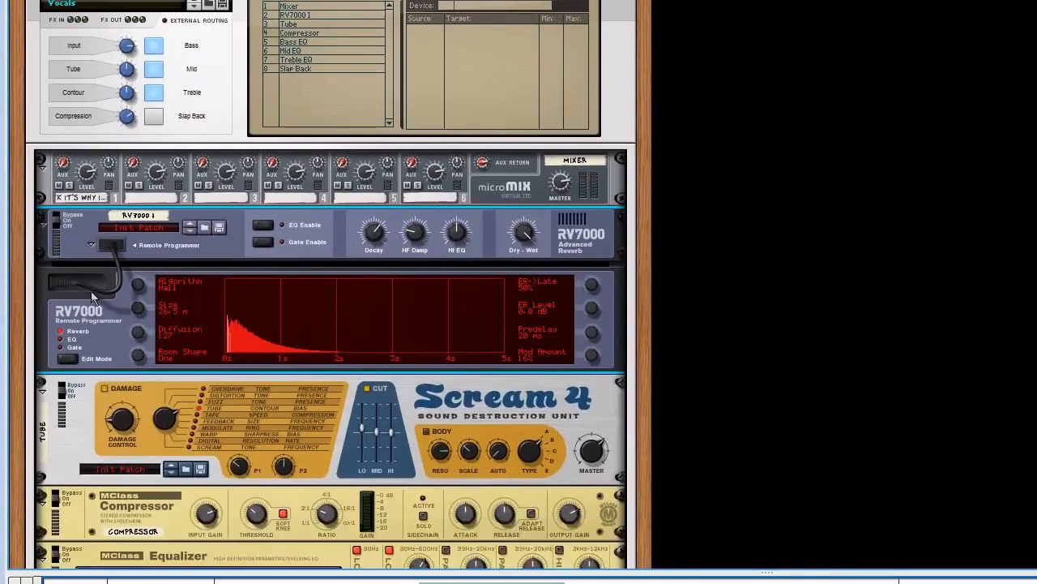
{"action": "left_click_drag", "start_coordinate": [138, 235], "coordinate": [150, 132]}
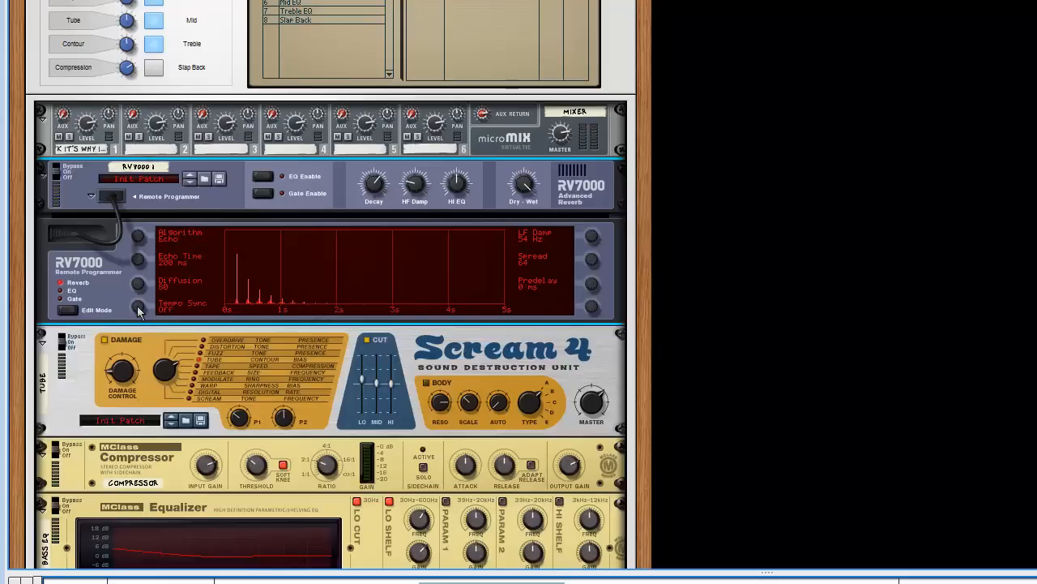
{"action": "left_click_drag", "start_coordinate": [137, 312], "coordinate": [146, 271]}
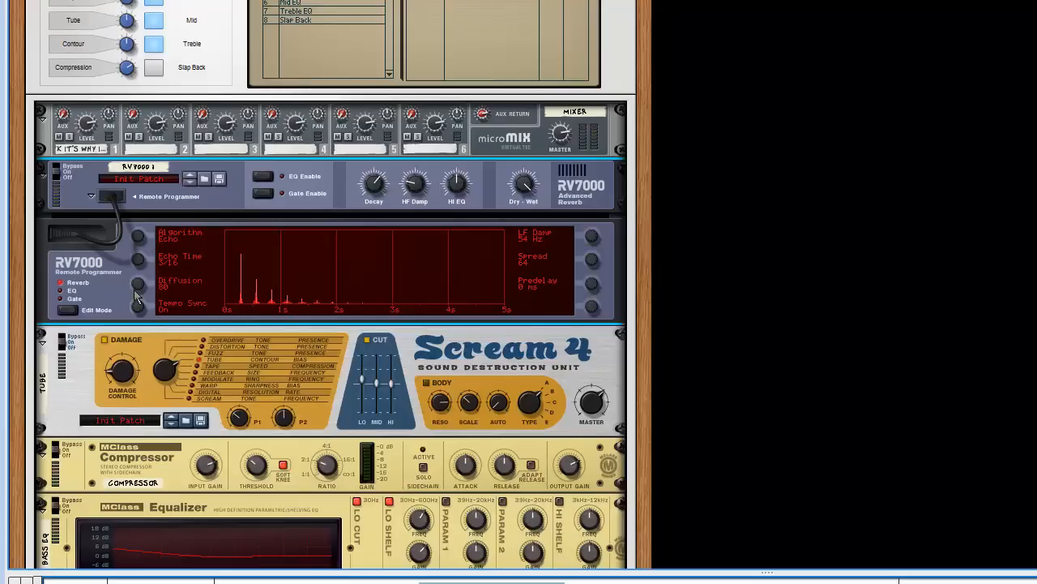
{"action": "left_click_drag", "start_coordinate": [138, 286], "coordinate": [117, 34]}
{"action": "left_click_drag", "start_coordinate": [592, 266], "coordinate": [591, 162]}
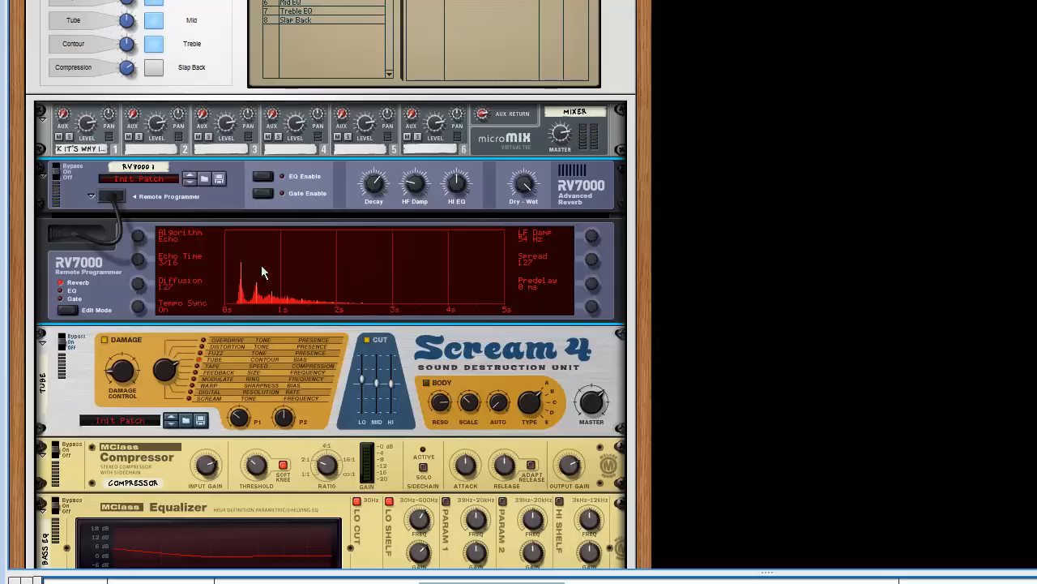
Step: Enable the RV7000's EQ with Low Gain -18.0 dB, Low Freq 293 Hz, Param Gain 6.9 dB, Param Freq 4,876 Hz and Param Q 0.2
{"action": "left_click", "coordinate": [72, 291]}
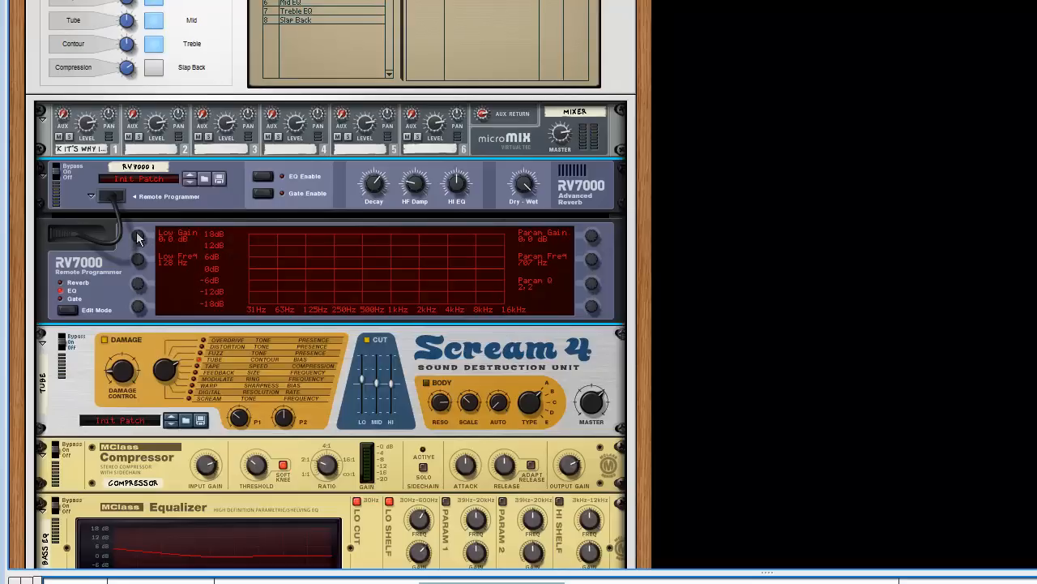
{"action": "left_click_drag", "start_coordinate": [138, 237], "coordinate": [158, 386]}
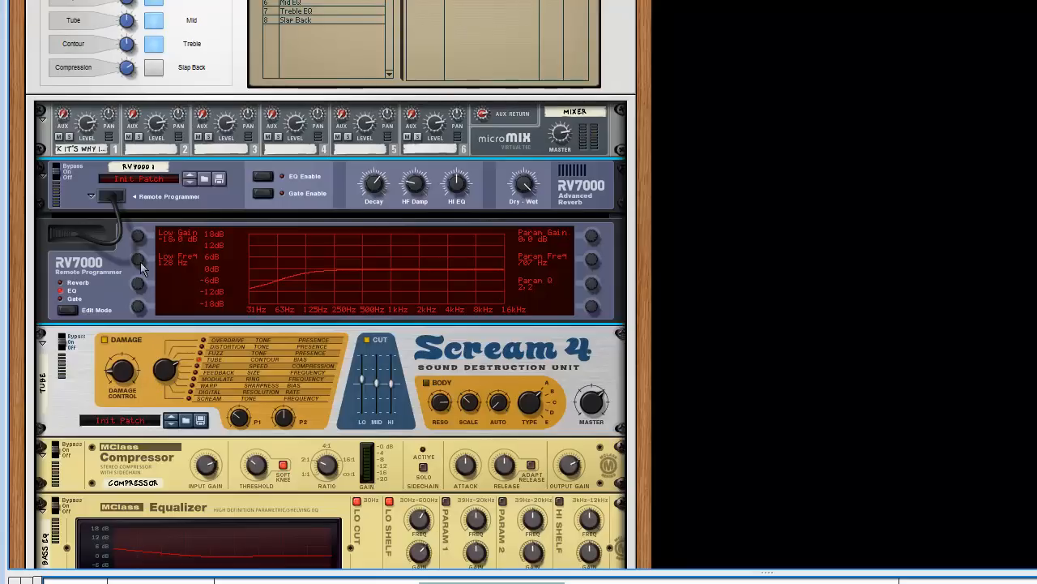
{"action": "left_click_drag", "start_coordinate": [136, 267], "coordinate": [137, 213]}
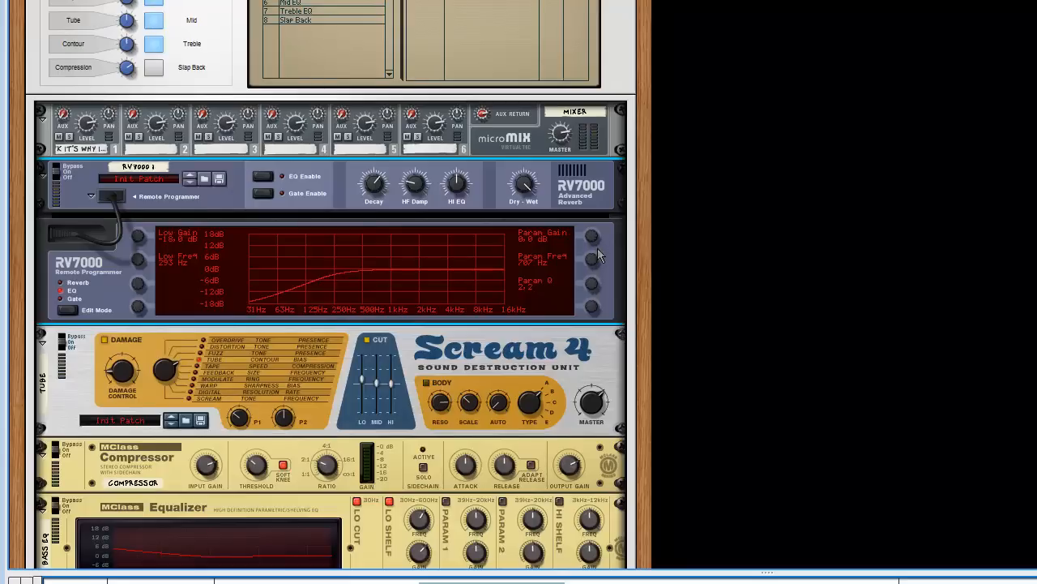
{"action": "left_click_drag", "start_coordinate": [593, 258], "coordinate": [592, 200]}
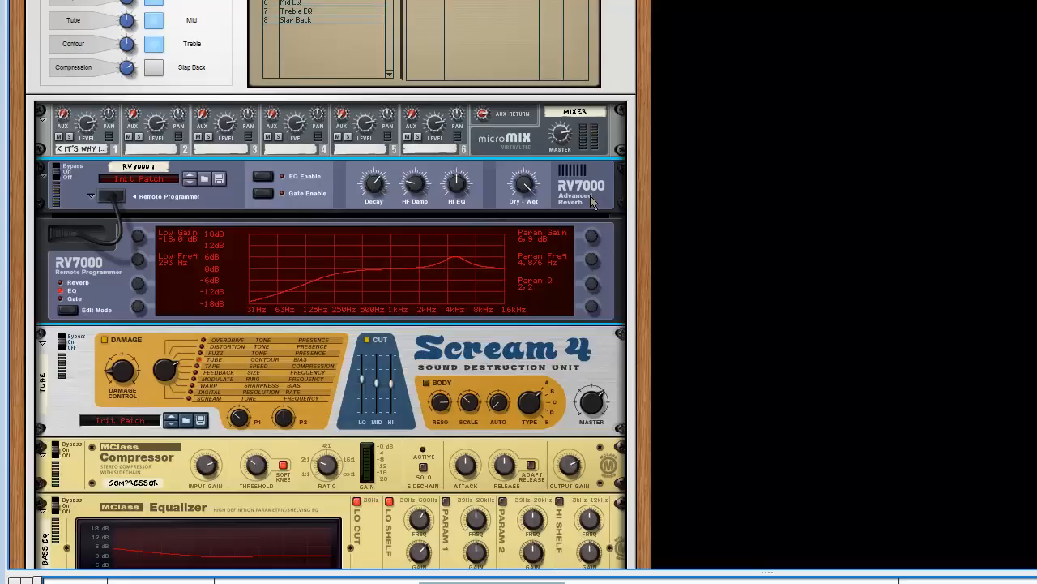
{"action": "left_click_drag", "start_coordinate": [592, 287], "coordinate": [584, 444]}
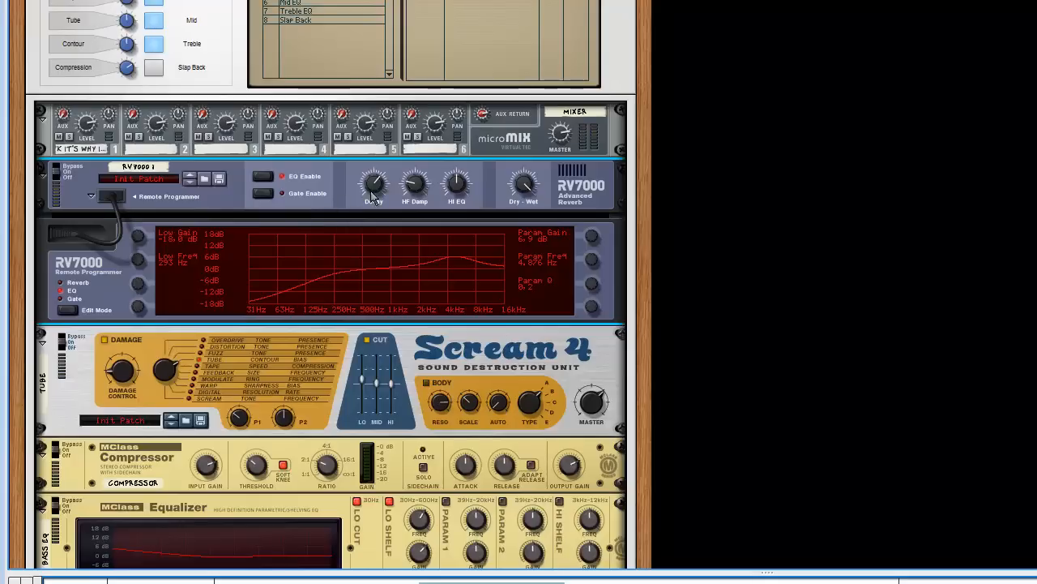
Step: Lengthen the RV7000's decay to an echo tail of about 5 s, fold its programmer and raise the aux send on mixer channel 1
{"action": "mouse_move", "coordinate": [372, 197]}
{"action": "left_click_drag", "start_coordinate": [372, 196], "coordinate": [383, 163]}
{"action": "left_click", "coordinate": [61, 283]}
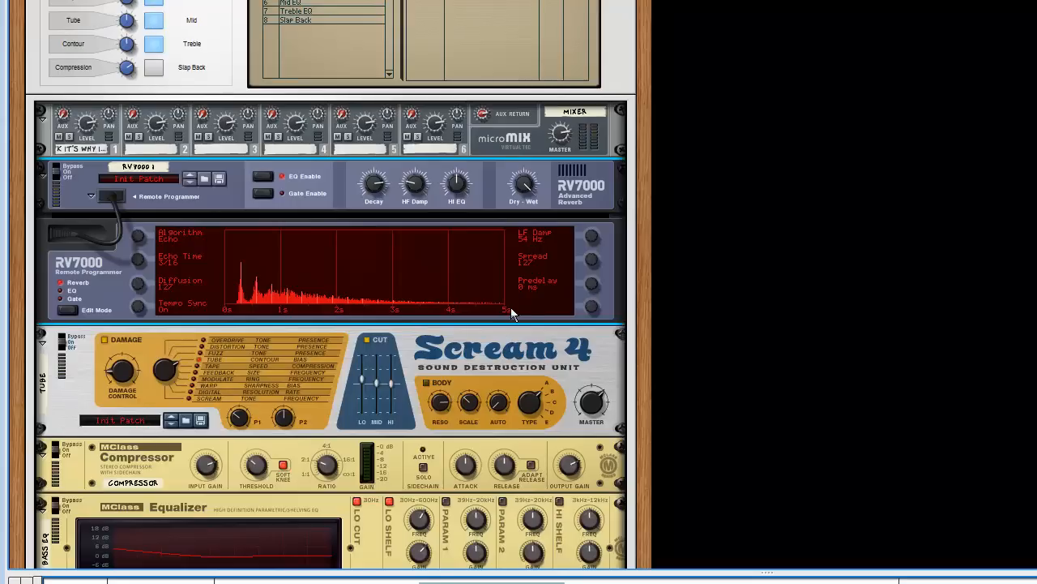
{"action": "left_click", "coordinate": [92, 195]}
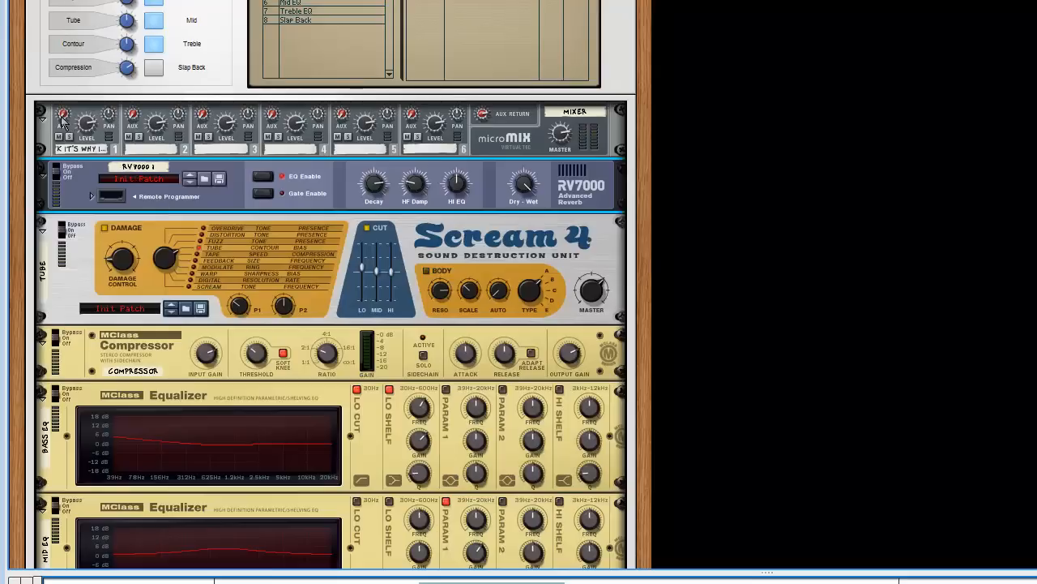
{"action": "left_click_drag", "start_coordinate": [64, 120], "coordinate": [69, 86]}
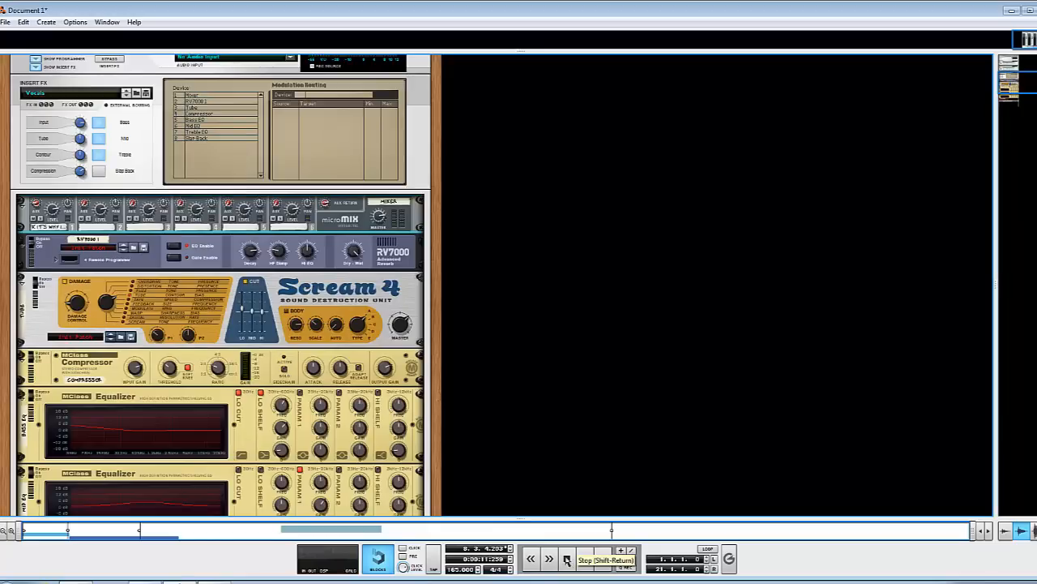
Step: Add an MClass Compressor after the RV7000 reverb and check its wiring on the rear of the rack
{"action": "left_click", "coordinate": [228, 260]}
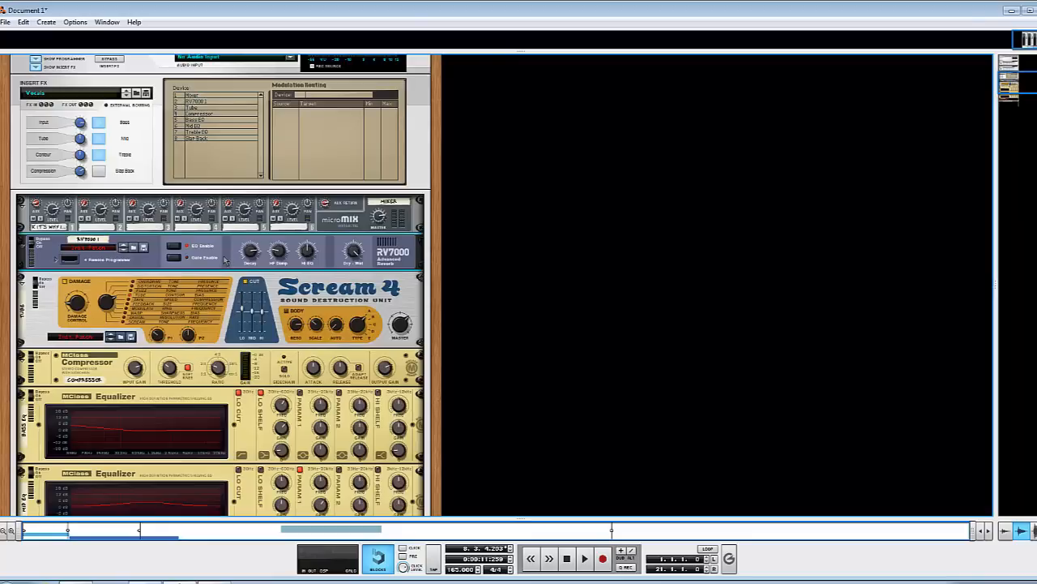
{"action": "right_click", "coordinate": [226, 260]}
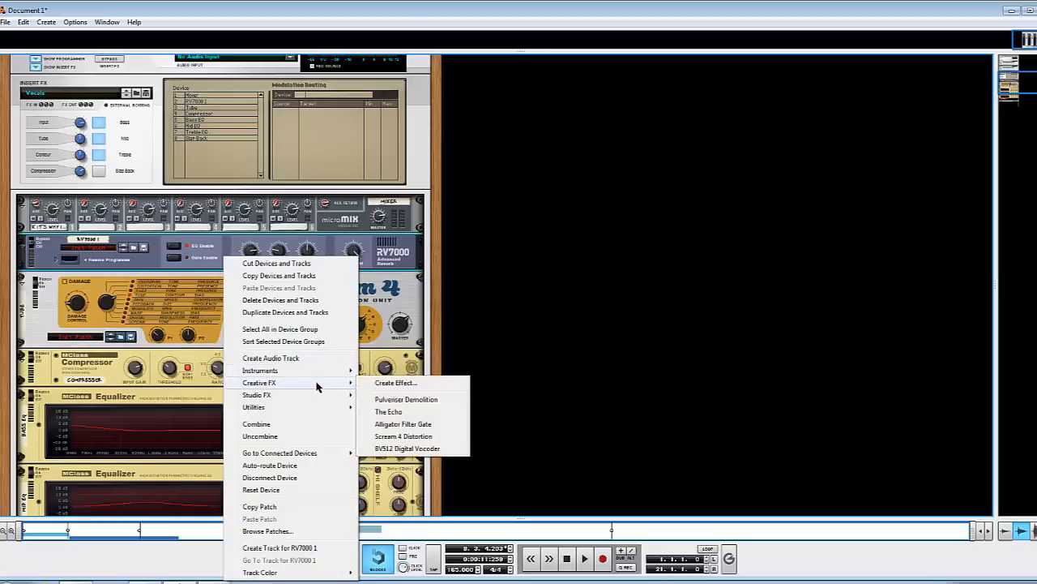
{"action": "mouse_move", "coordinate": [322, 396]}
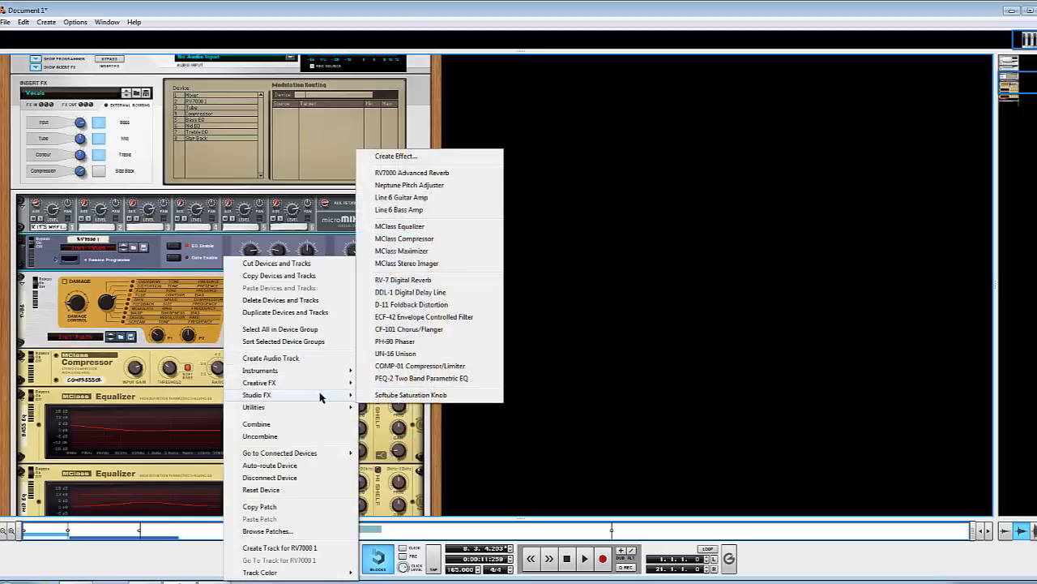
{"action": "left_click", "coordinate": [410, 242]}
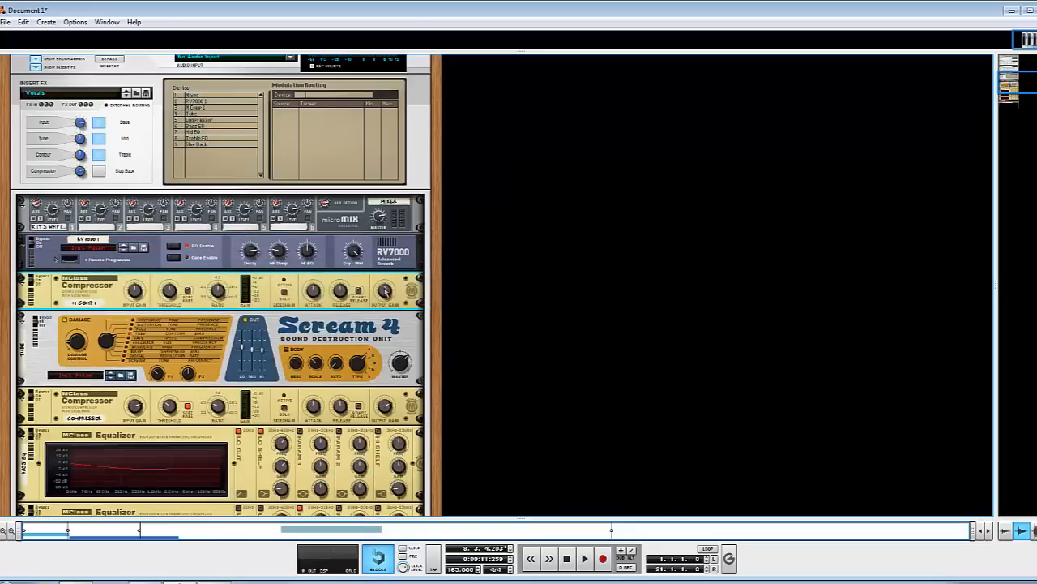
{"action": "key", "text": "Tab"}
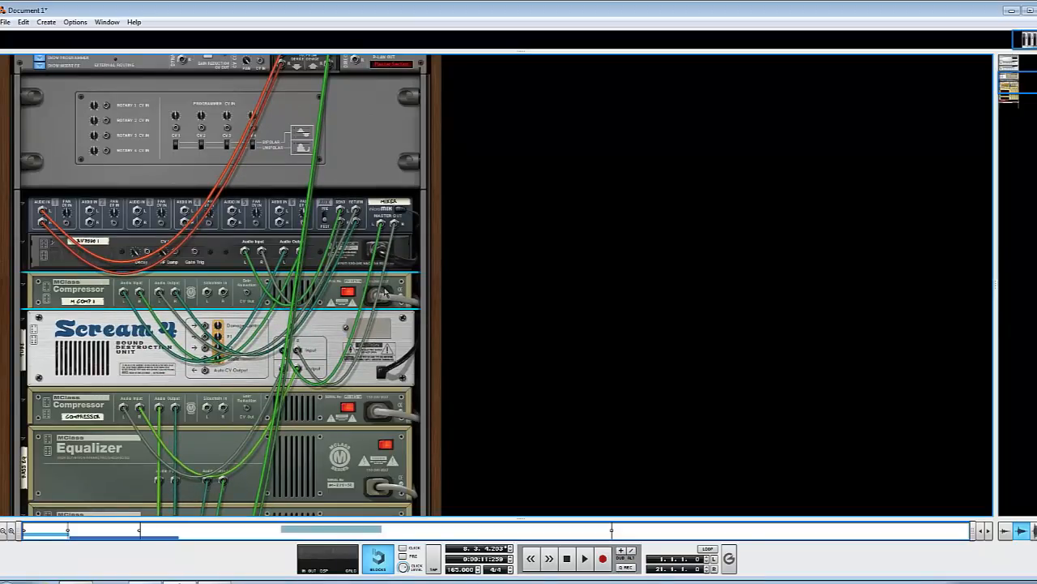
{"action": "key", "text": "Tab"}
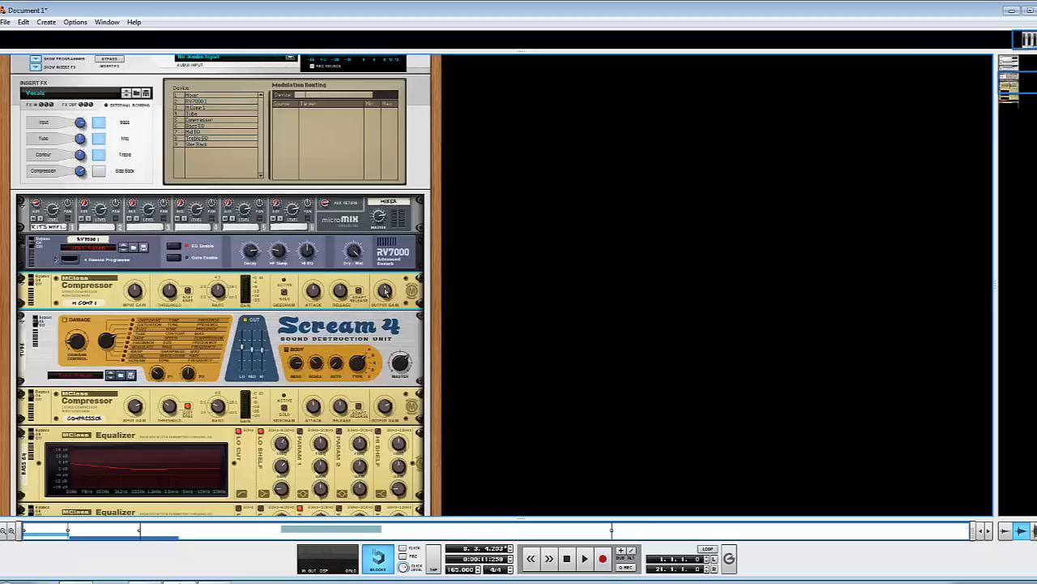
Step: Add a Spider Audio Merger & Splitter after the Slap Back delay and show the rear of the rack
{"action": "scroll", "coordinate": [308, 279], "scroll_direction": "down", "scroll_amount": 4}
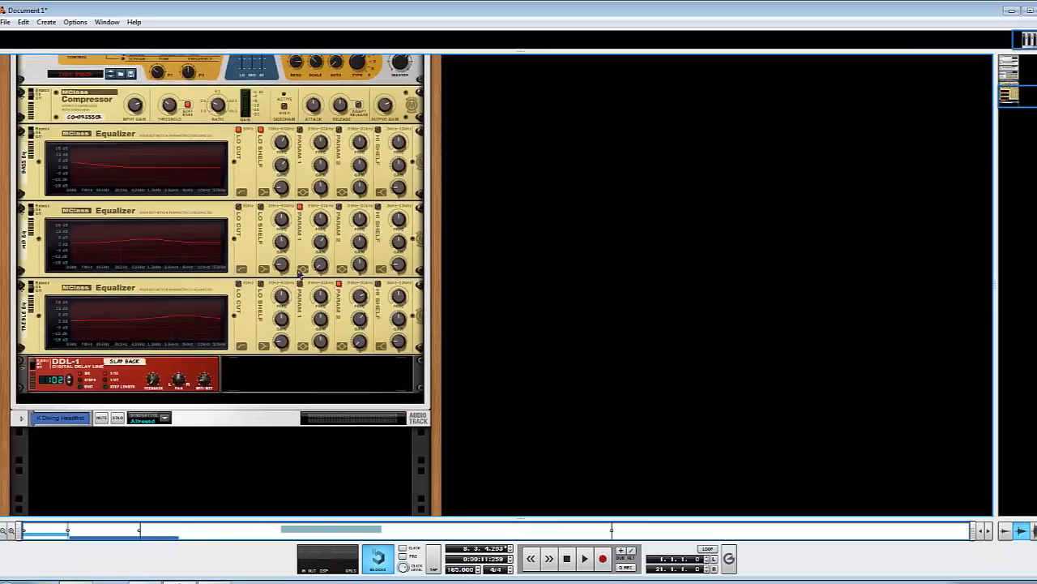
{"action": "right_click", "coordinate": [209, 366]}
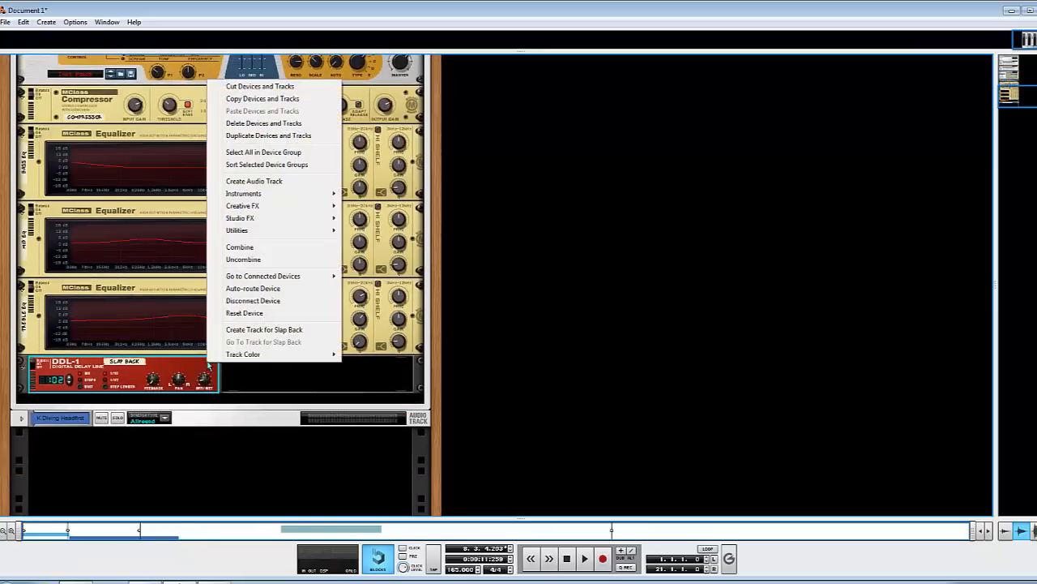
{"action": "mouse_move", "coordinate": [298, 230]}
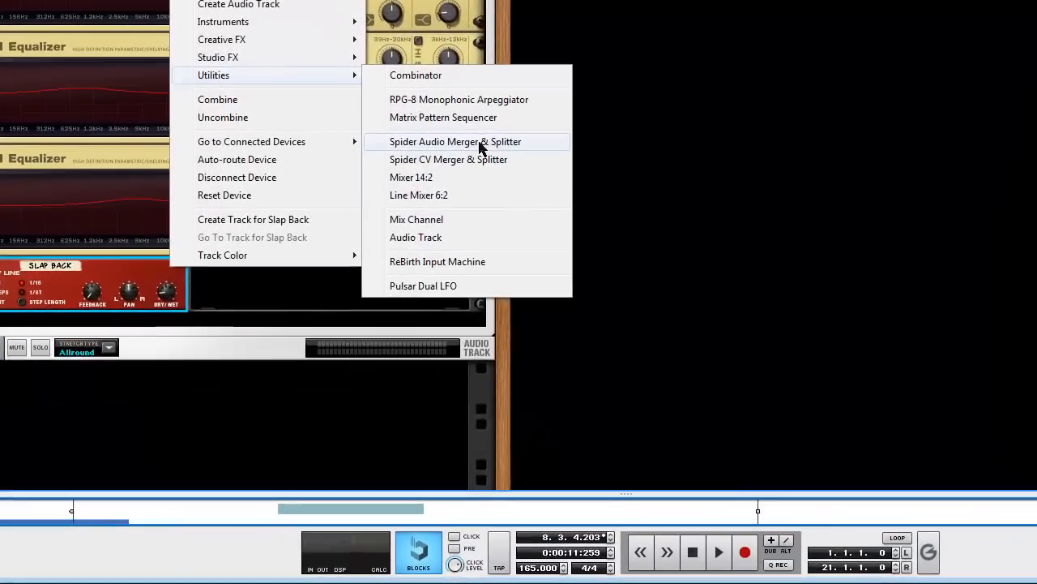
{"action": "left_click", "coordinate": [403, 275]}
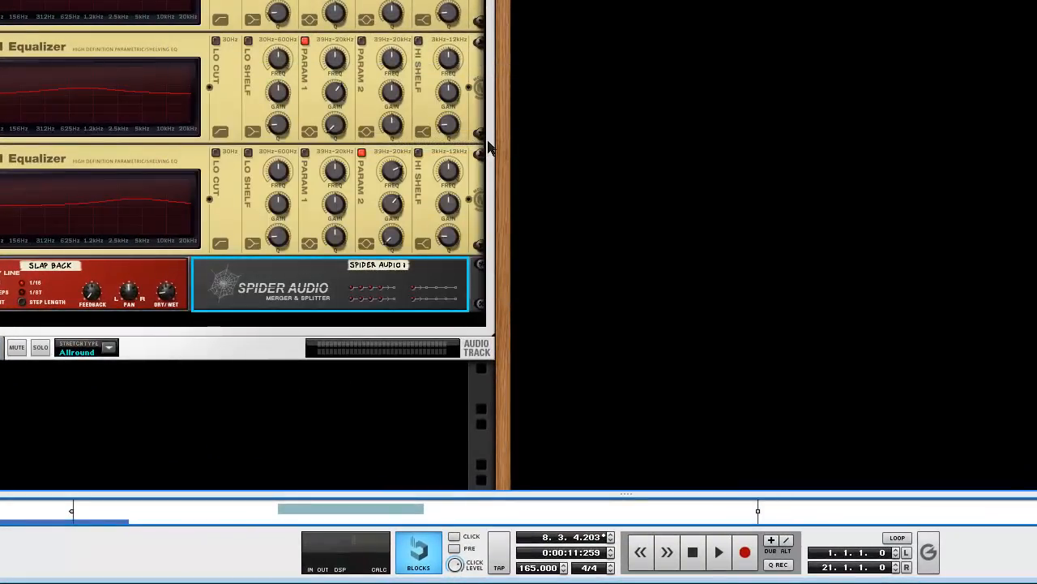
{"action": "key", "text": "Tab"}
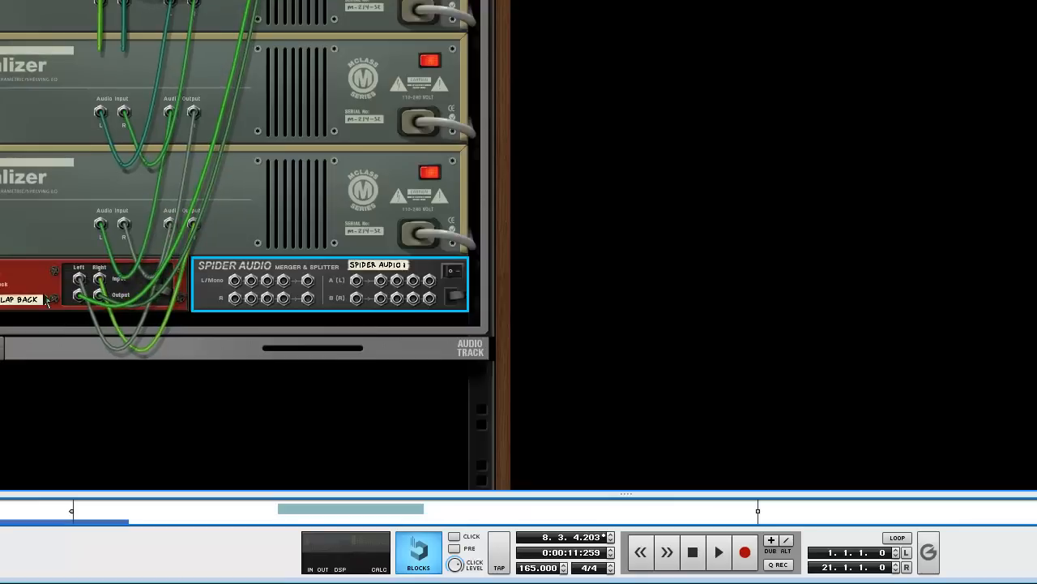
{"action": "mouse_move", "coordinate": [78, 296]}
{"action": "left_mouse_down"}
{"action": "mouse_move", "coordinate": [140, 299]}
{"action": "mouse_move", "coordinate": [203, 264]}
{"action": "mouse_move", "coordinate": [99, 319]}
{"action": "mouse_move", "coordinate": [84, 304]}
{"action": "left_mouse_up"}
{"action": "scroll", "coordinate": [202, 263], "scroll_direction": "up", "scroll_amount": 13}
{"action": "scroll", "coordinate": [202, 263], "scroll_direction": "down", "scroll_amount": 1}
{"action": "scroll", "coordinate": [203, 263], "scroll_direction": "down", "scroll_amount": 12}
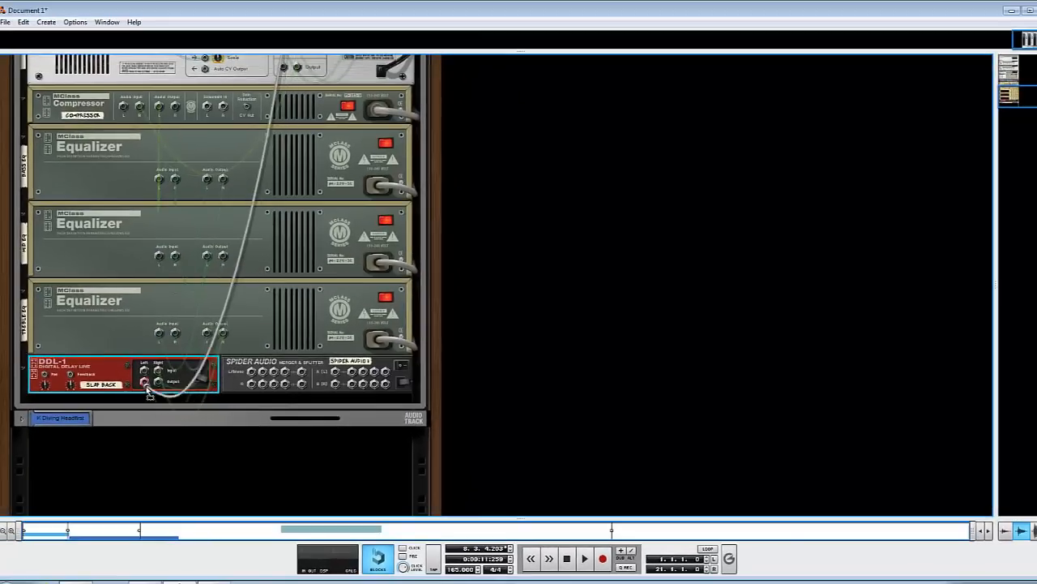
{"action": "left_click_drag", "start_coordinate": [148, 393], "coordinate": [148, 391]}
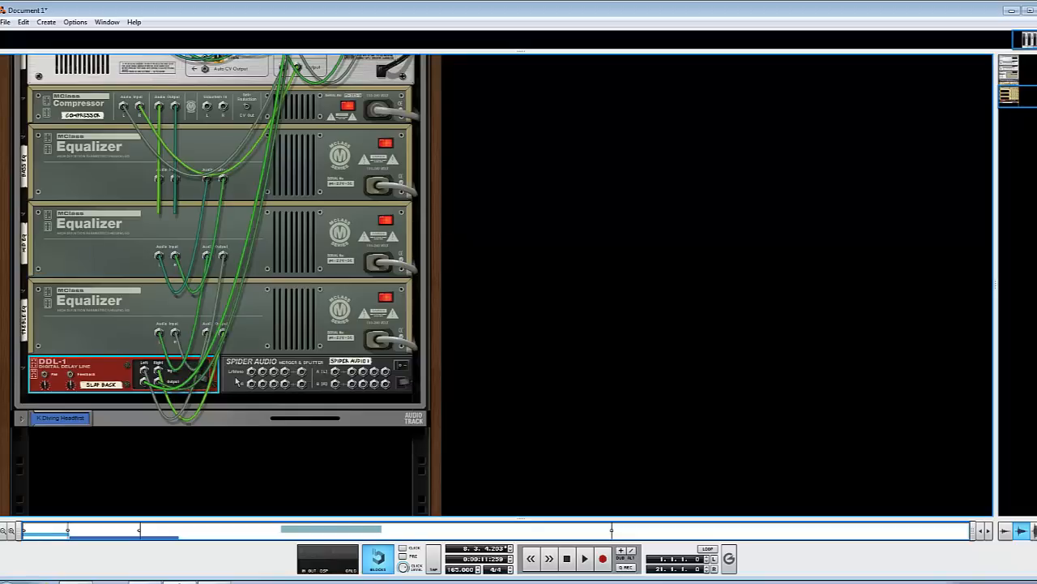
Step: Move the Spider Audio Merger & Splitter directly below the micromix mixer
{"action": "left_click_drag", "start_coordinate": [236, 381], "coordinate": [242, 345]}
{"action": "scroll", "coordinate": [237, 355], "scroll_direction": "up", "scroll_amount": 5}
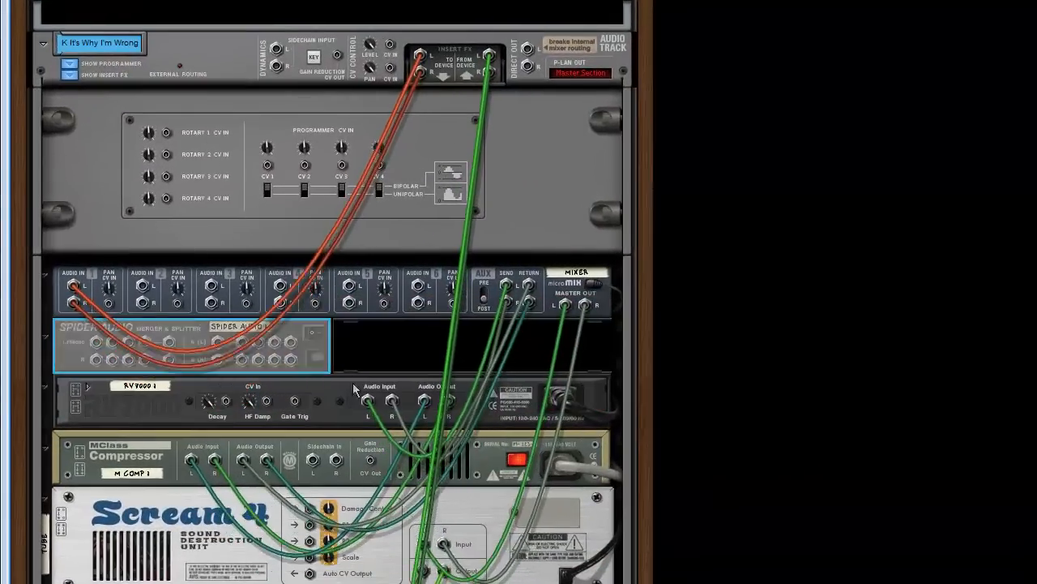
Step: Route the vocal track's insert send through the Spider Audio splitter to mixer channel 1 and to the M COMP 1 compressor's sidechain input
{"action": "left_click_drag", "start_coordinate": [73, 286], "coordinate": [194, 336]}
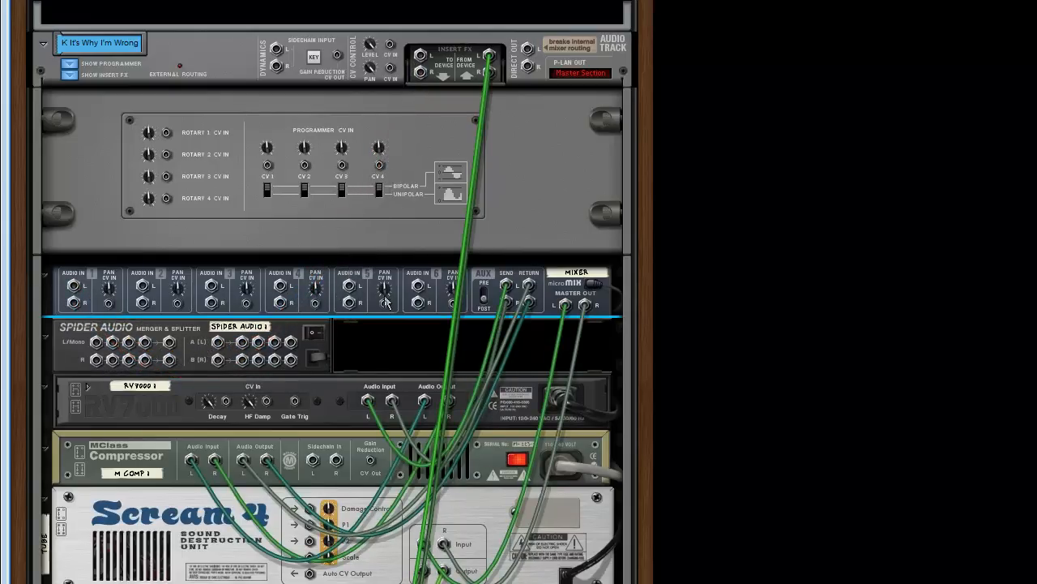
{"action": "left_click_drag", "start_coordinate": [421, 53], "coordinate": [75, 286]}
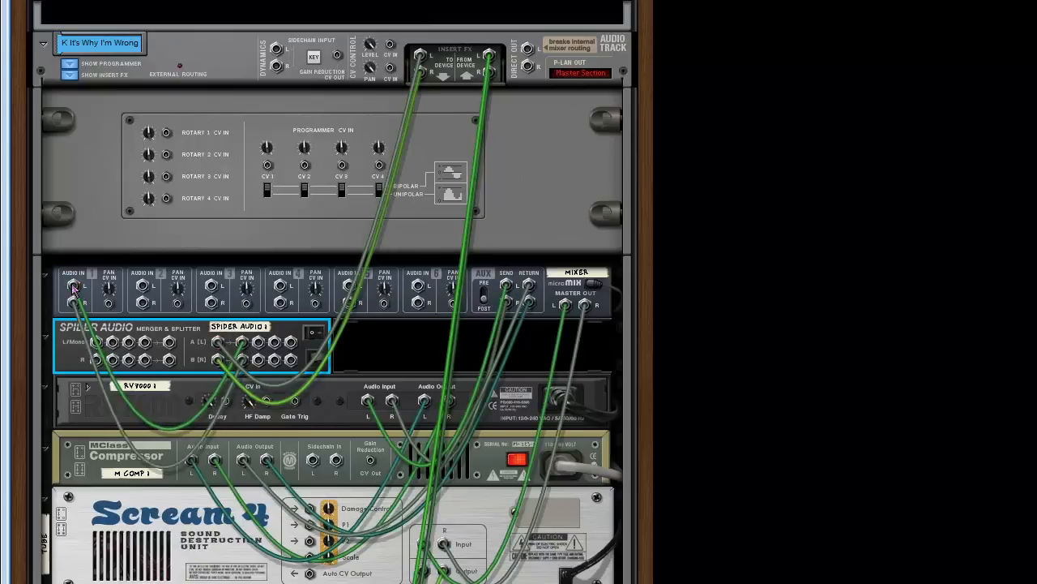
{"action": "left_click_drag", "start_coordinate": [257, 343], "coordinate": [314, 315]}
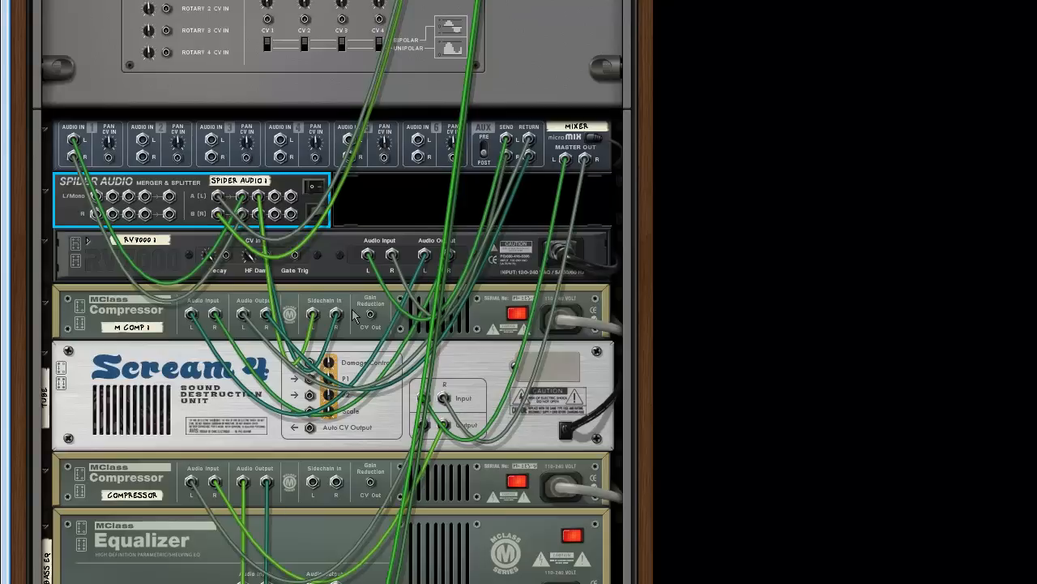
{"action": "key", "text": "Tab"}
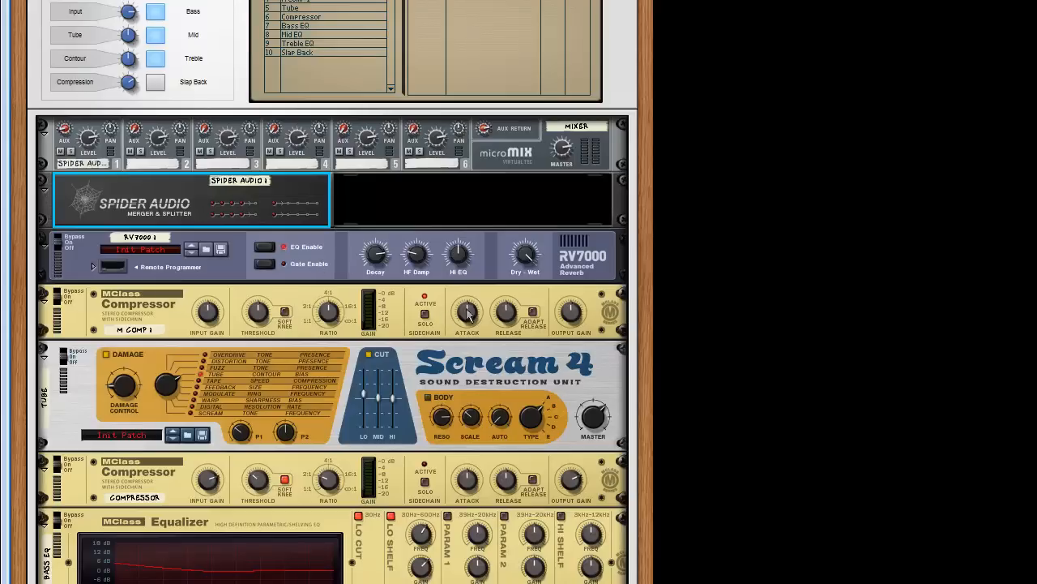
Step: Lower the M COMP 1 compressor's attack and release with soft knee on, and collapse the K It's Why I'm Wrong track's insert effects
{"action": "left_click_drag", "start_coordinate": [468, 310], "coordinate": [458, 504]}
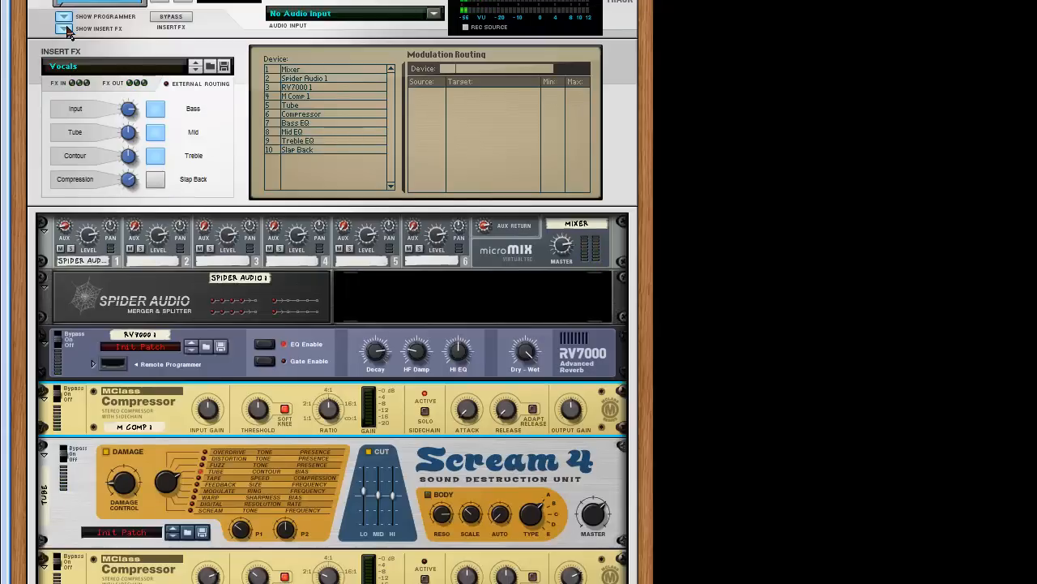
{"action": "scroll", "coordinate": [70, 34], "scroll_direction": "up", "scroll_amount": 3}
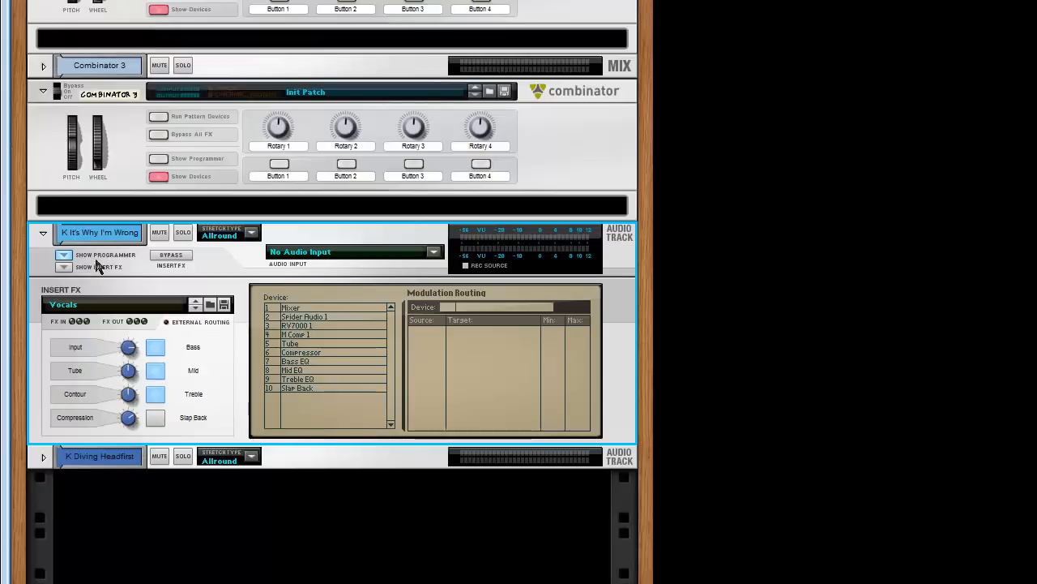
{"action": "left_click", "coordinate": [64, 266]}
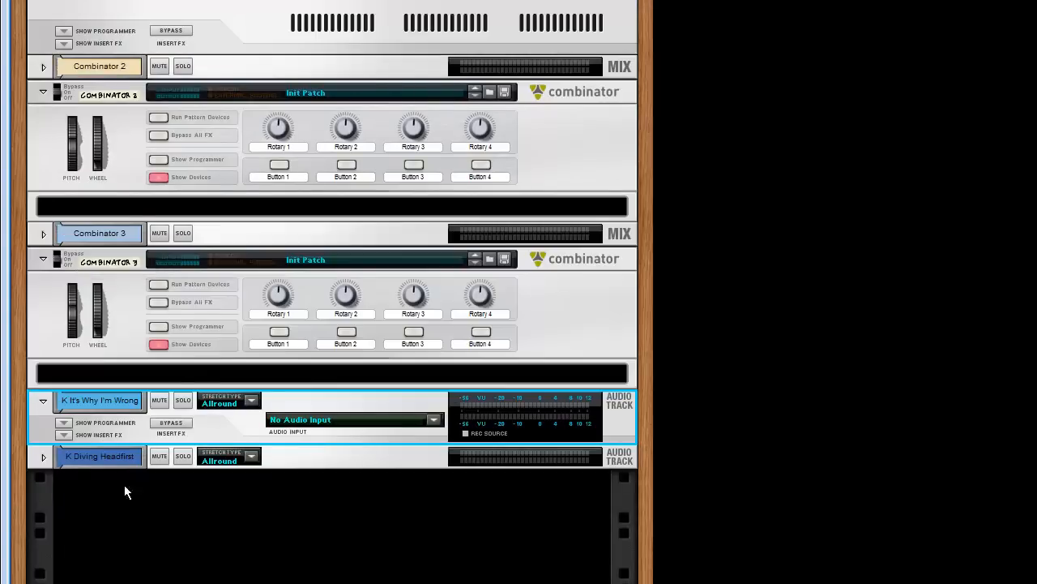
Step: Expand the K Diving Headfirst track's insert effects and load the Vocals.cmb patch from the Instrument Processors folder
{"action": "left_click", "coordinate": [44, 460]}
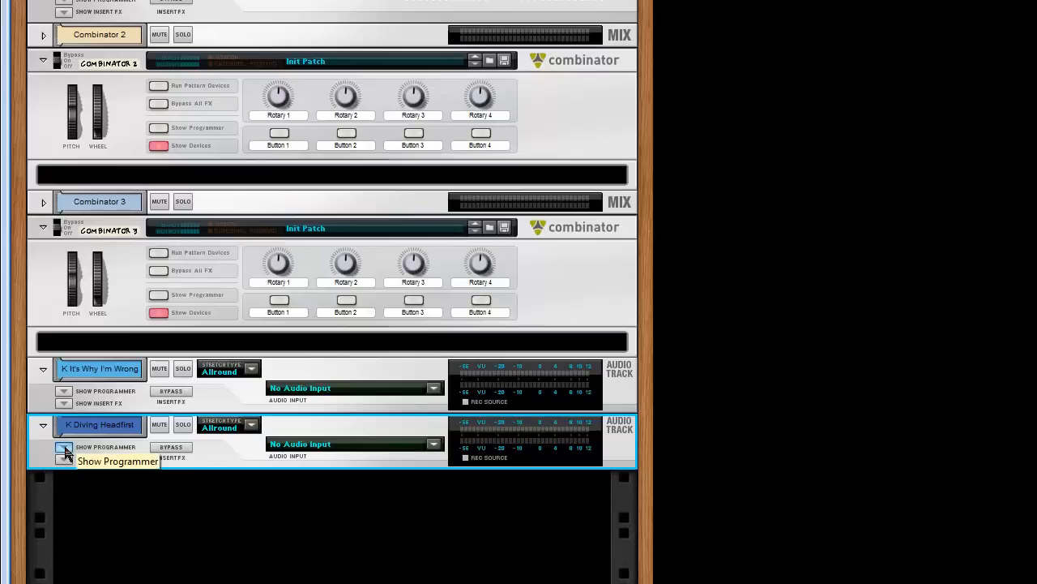
{"action": "left_click", "coordinate": [65, 459]}
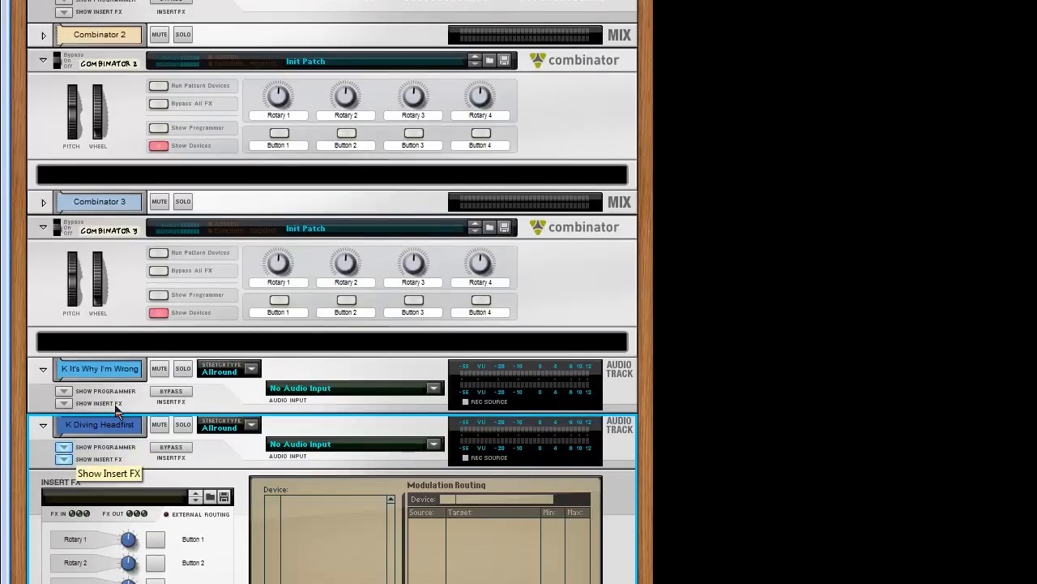
{"action": "scroll", "coordinate": [116, 411], "scroll_direction": "down", "scroll_amount": 3}
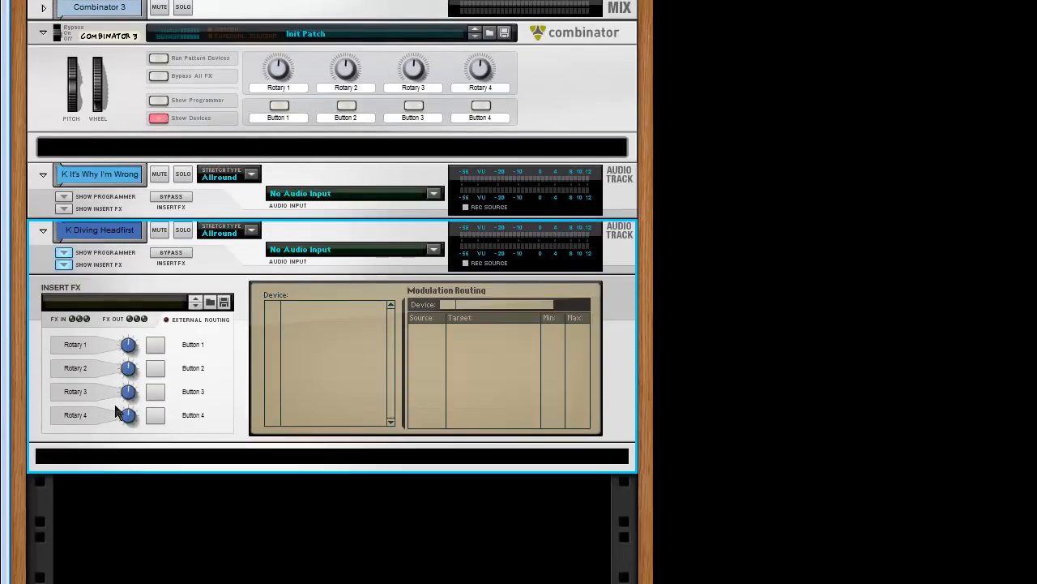
{"action": "left_click", "coordinate": [210, 302]}
{"action": "left_click", "coordinate": [665, 251]}
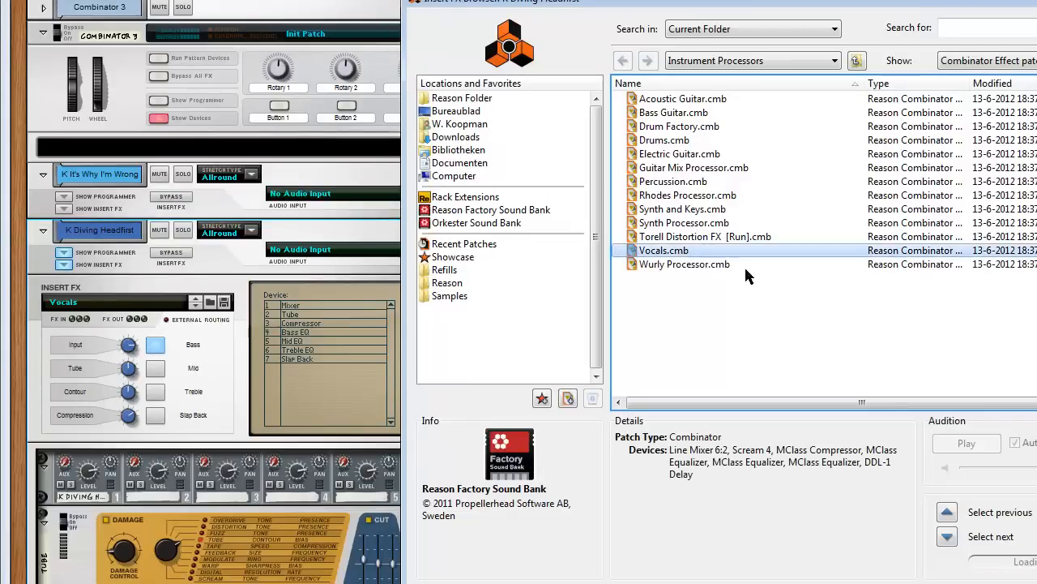
{"action": "key", "text": "Return"}
Step: Lower the Tube amount and enable Mid and Treble in the K Diving Headfirst track's insert effects
{"action": "scroll", "coordinate": [286, 406], "scroll_direction": "down", "scroll_amount": 1}
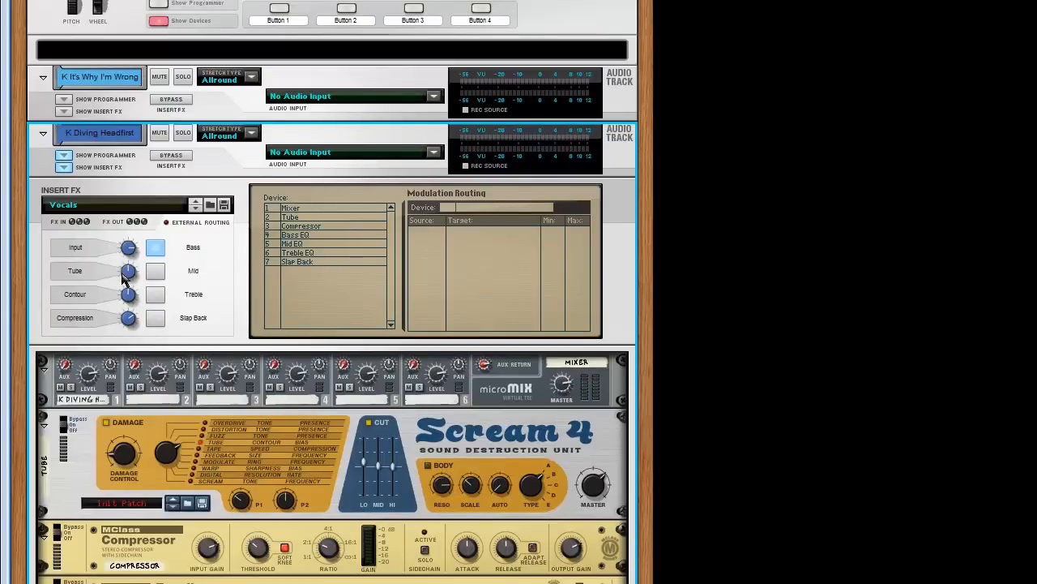
{"action": "mouse_move", "coordinate": [132, 276]}
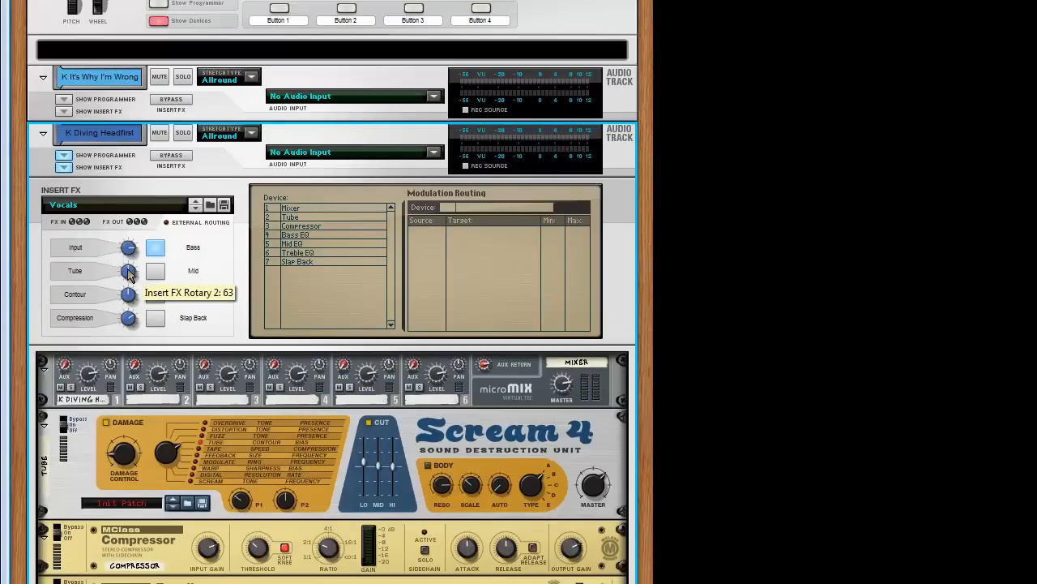
{"action": "left_click_drag", "start_coordinate": [129, 274], "coordinate": [100, 323]}
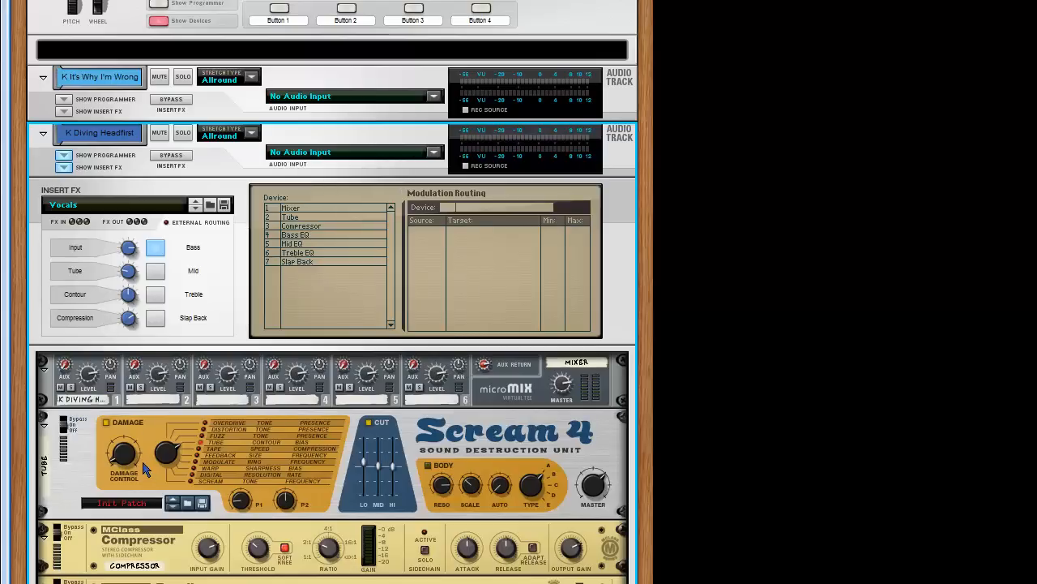
{"action": "scroll", "coordinate": [231, 397], "scroll_direction": "down", "scroll_amount": 5}
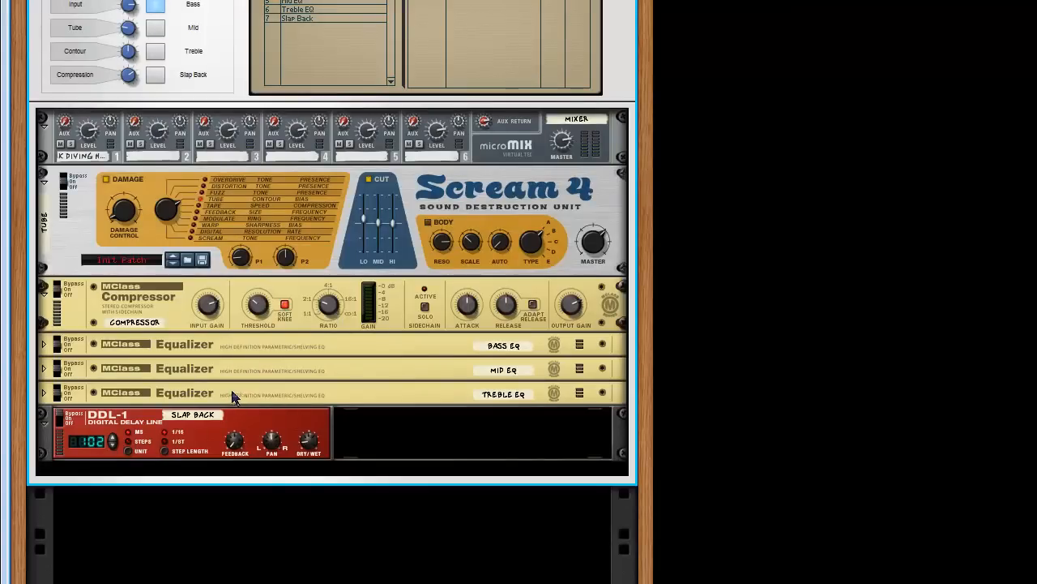
{"action": "left_click", "coordinate": [156, 31]}
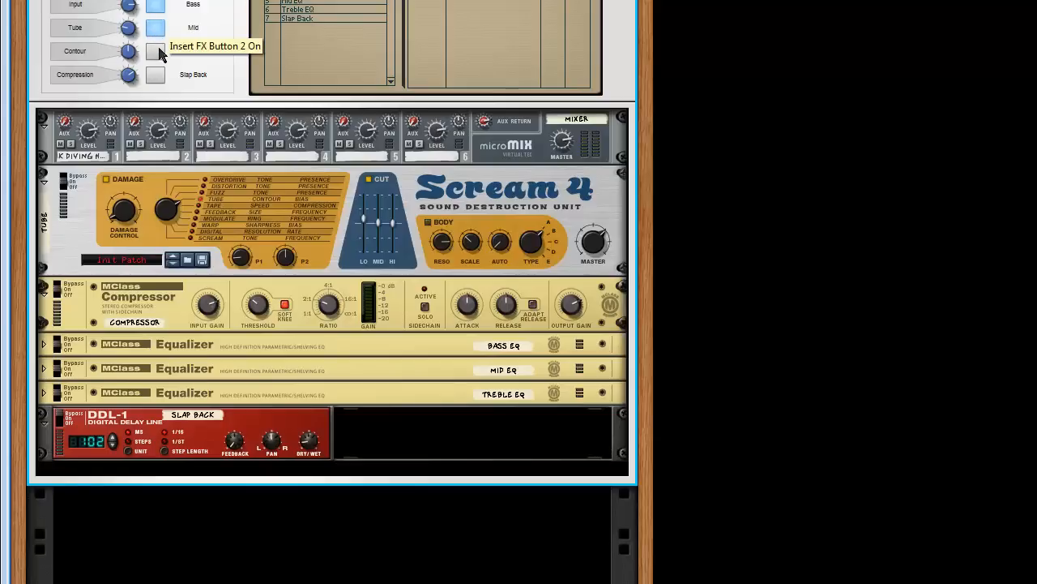
{"action": "left_click", "coordinate": [162, 53]}
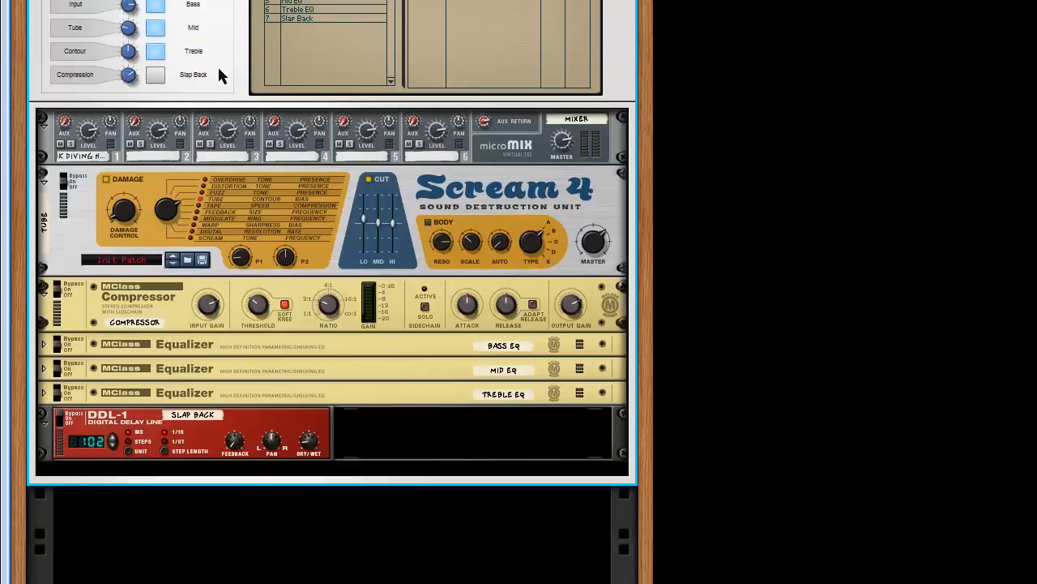
Step: Add an RV7000 Advanced Reverb directly after the micromix mixer in the K Diving Headfirst insert chain
{"action": "scroll", "coordinate": [217, 78], "scroll_direction": "up", "scroll_amount": 2}
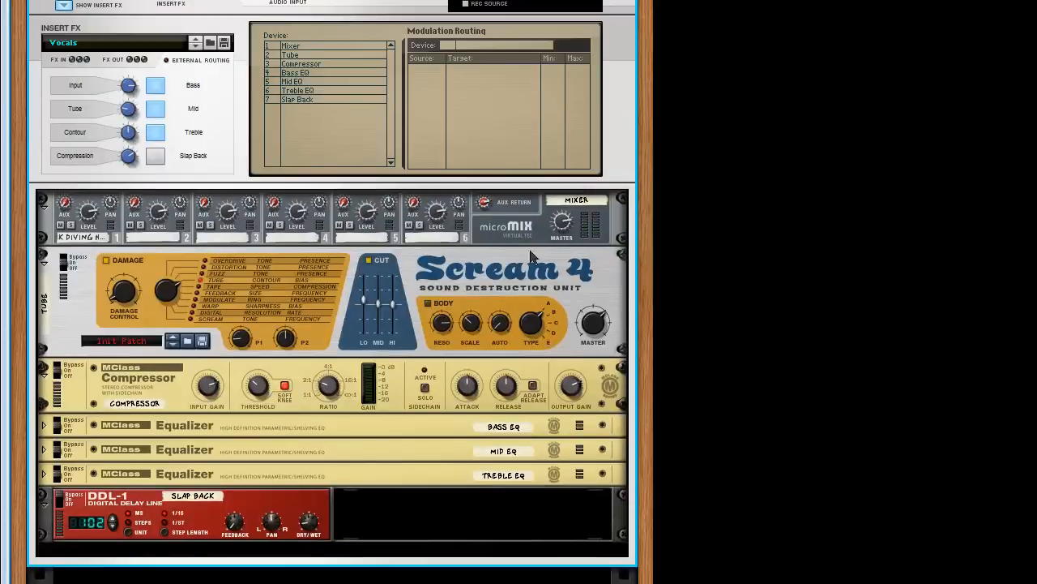
{"action": "right_click", "coordinate": [527, 235]}
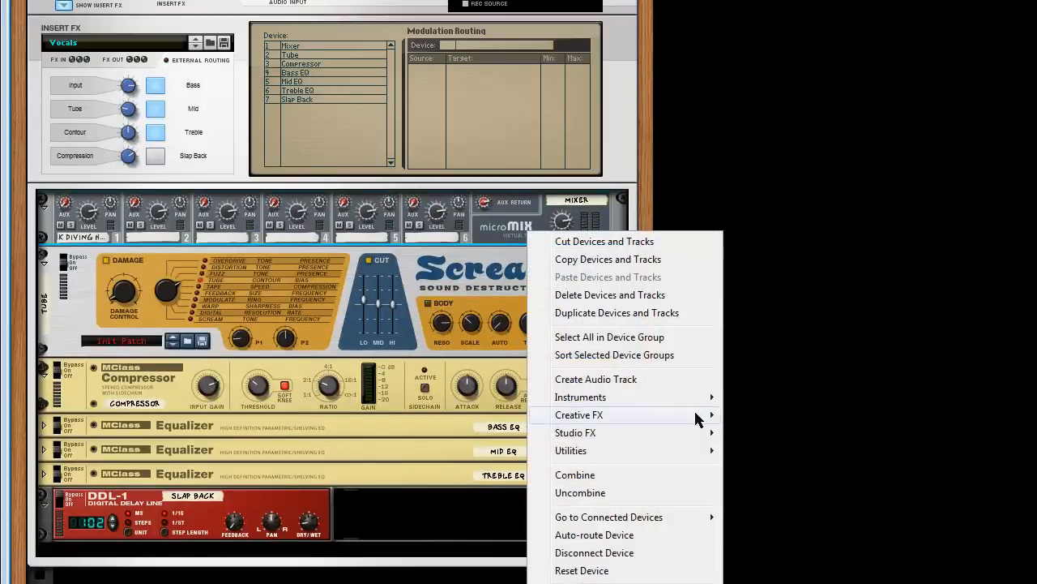
{"action": "mouse_move", "coordinate": [702, 432]}
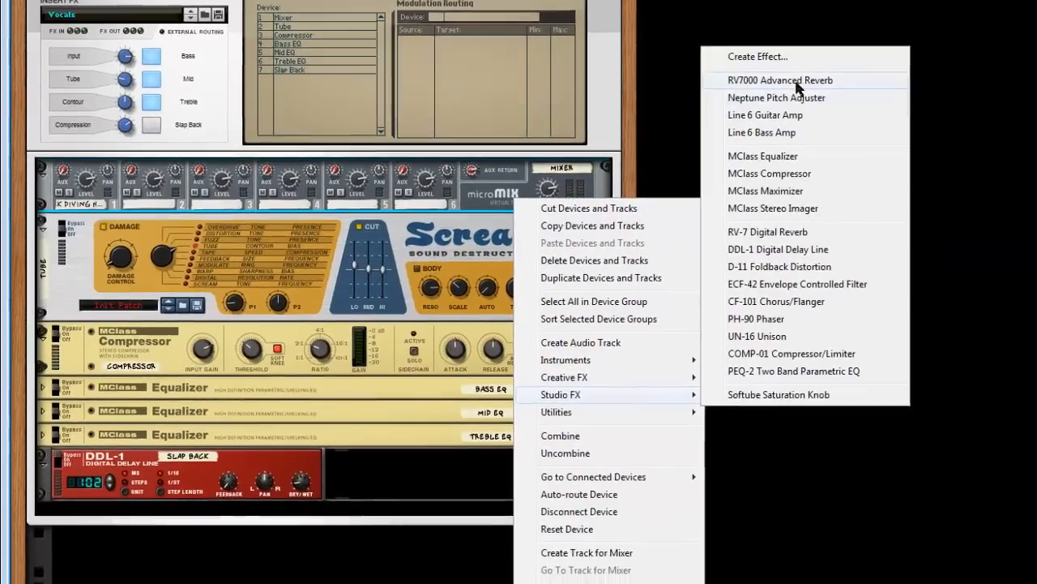
{"action": "left_click", "coordinate": [750, 100]}
Step: In the new RV7000's remote programmer, set the algorithm to Echo with tempo sync on, and raise the diffusion and spread
{"action": "left_click", "coordinate": [90, 238]}
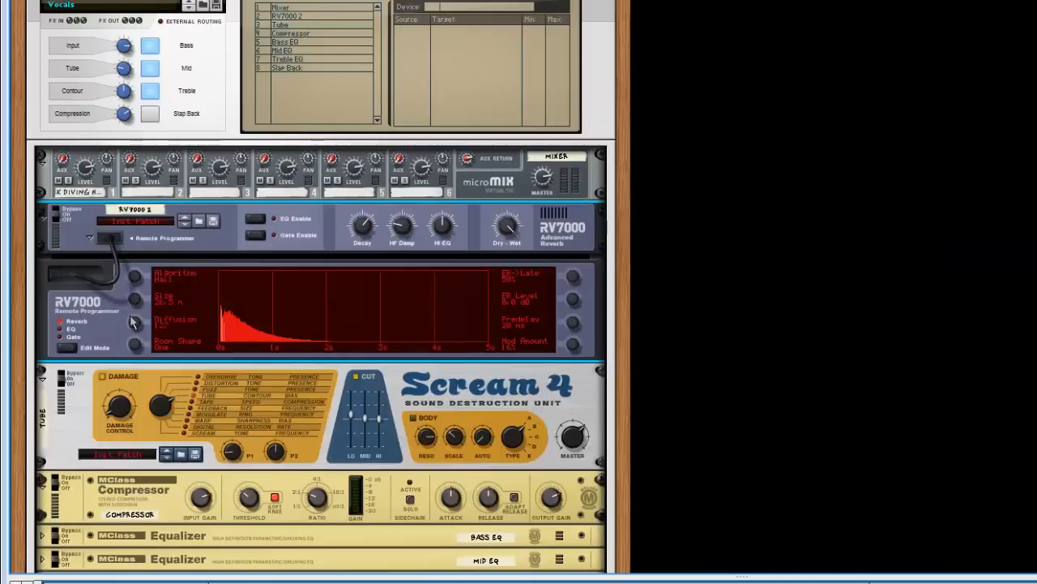
{"action": "left_click_drag", "start_coordinate": [134, 278], "coordinate": [151, 167]}
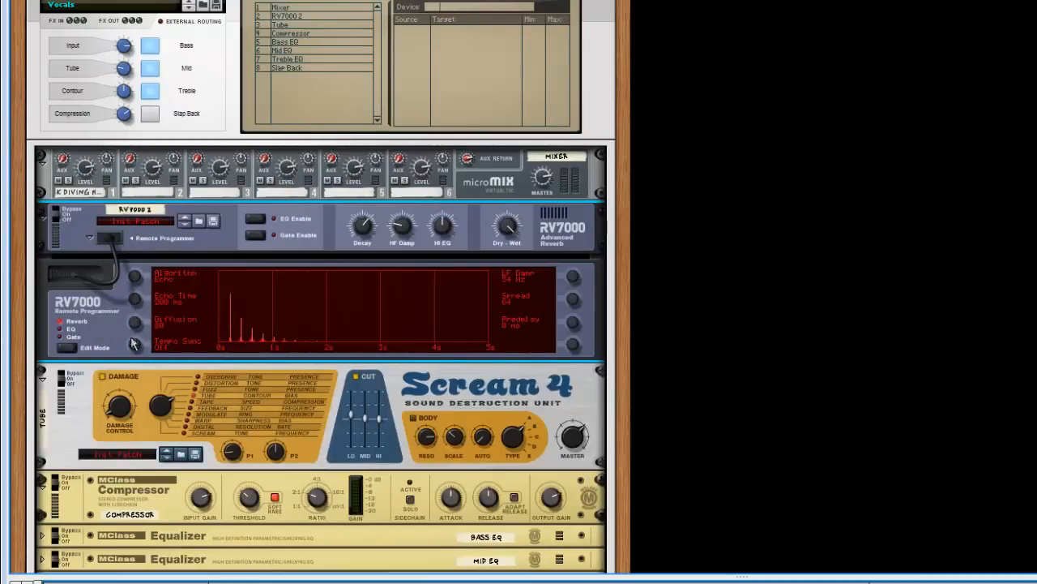
{"action": "left_click_drag", "start_coordinate": [131, 347], "coordinate": [142, 243]}
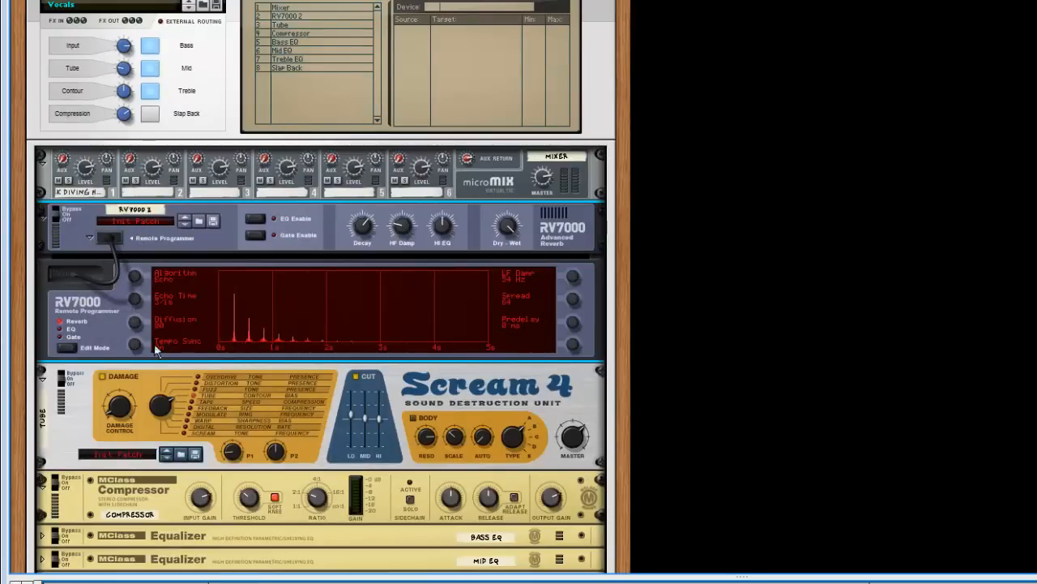
{"action": "left_click_drag", "start_coordinate": [135, 322], "coordinate": [143, 235]}
{"action": "left_click_drag", "start_coordinate": [572, 301], "coordinate": [550, 118]}
Step: Enable the RV7000's EQ with low gain -18 dB at 293 Hz and a 6.9 dB boost near 4 kHz, and set decay to about 95
{"action": "left_click", "coordinate": [78, 332]}
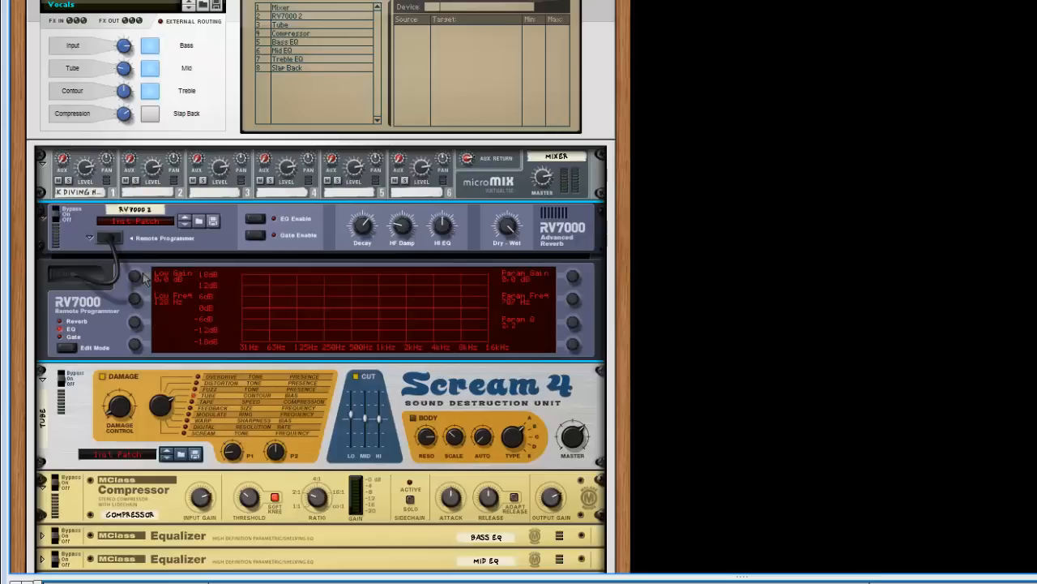
{"action": "left_click_drag", "start_coordinate": [135, 279], "coordinate": [129, 474]}
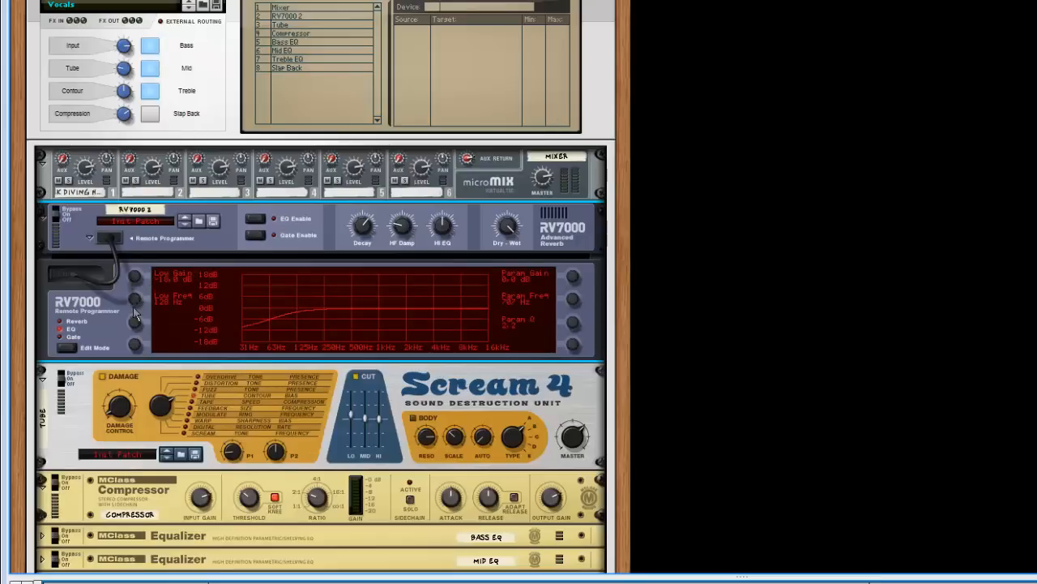
{"action": "left_click_drag", "start_coordinate": [134, 296], "coordinate": [139, 245]}
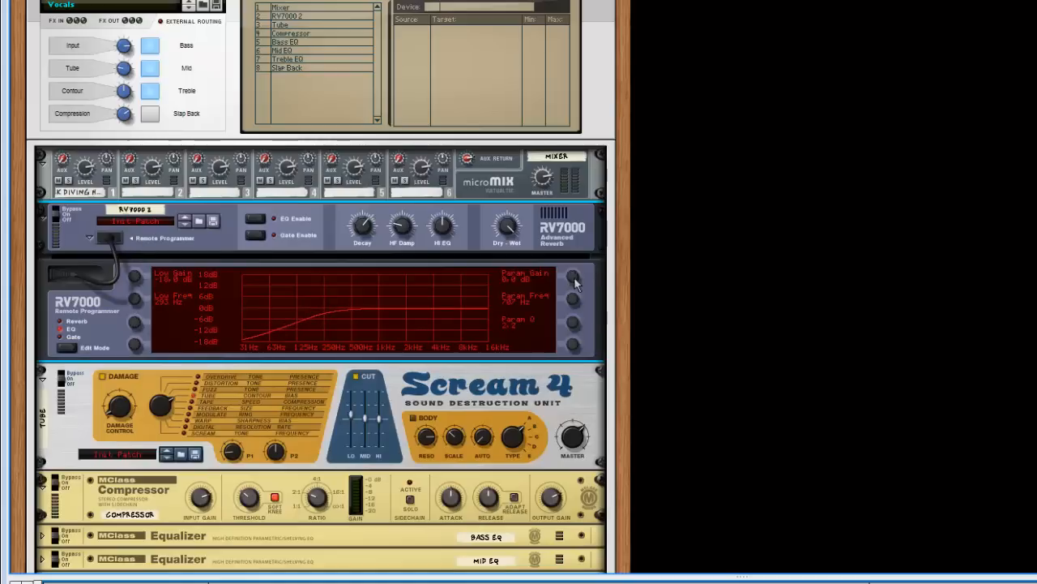
{"action": "left_click_drag", "start_coordinate": [576, 301], "coordinate": [585, 239]}
{"action": "left_click_drag", "start_coordinate": [572, 279], "coordinate": [577, 249]}
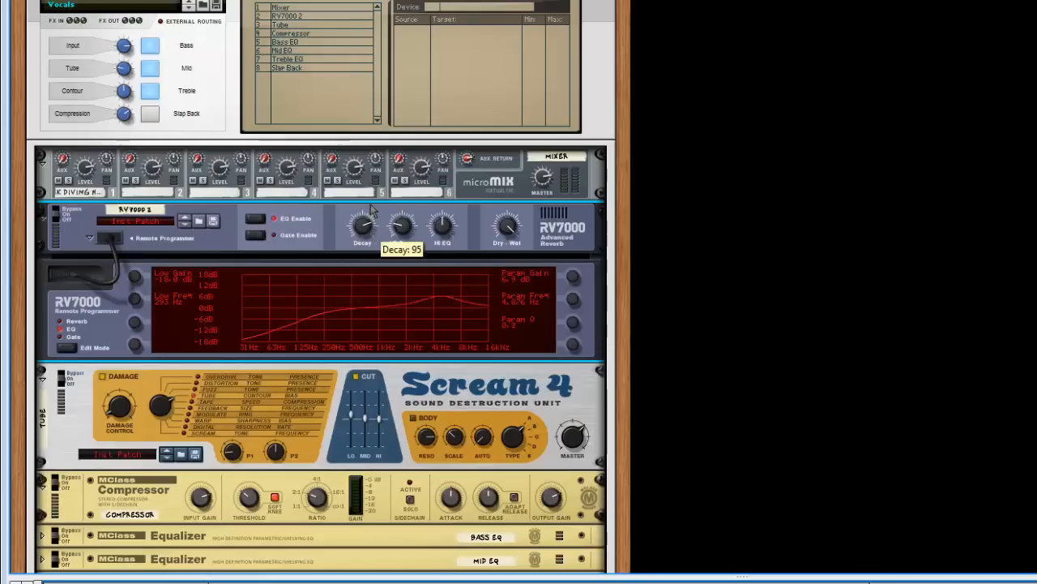
{"action": "left_click_drag", "start_coordinate": [372, 204], "coordinate": [372, 202]}
{"action": "left_click", "coordinate": [91, 240]}
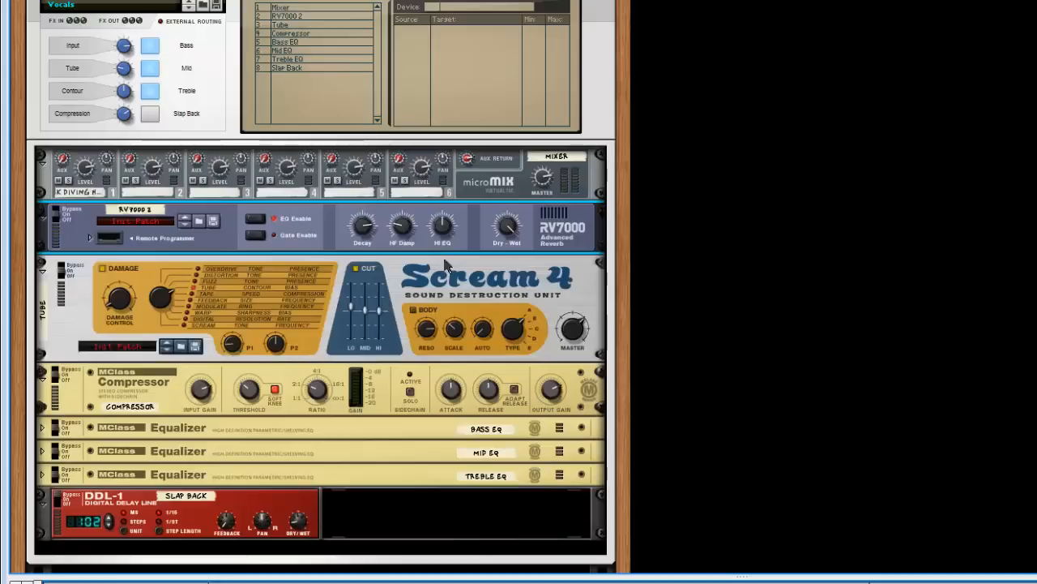
Step: Add an MClass Compressor directly after the RV7000 in the K Diving Headfirst insert chain
{"action": "right_click", "coordinate": [478, 241]}
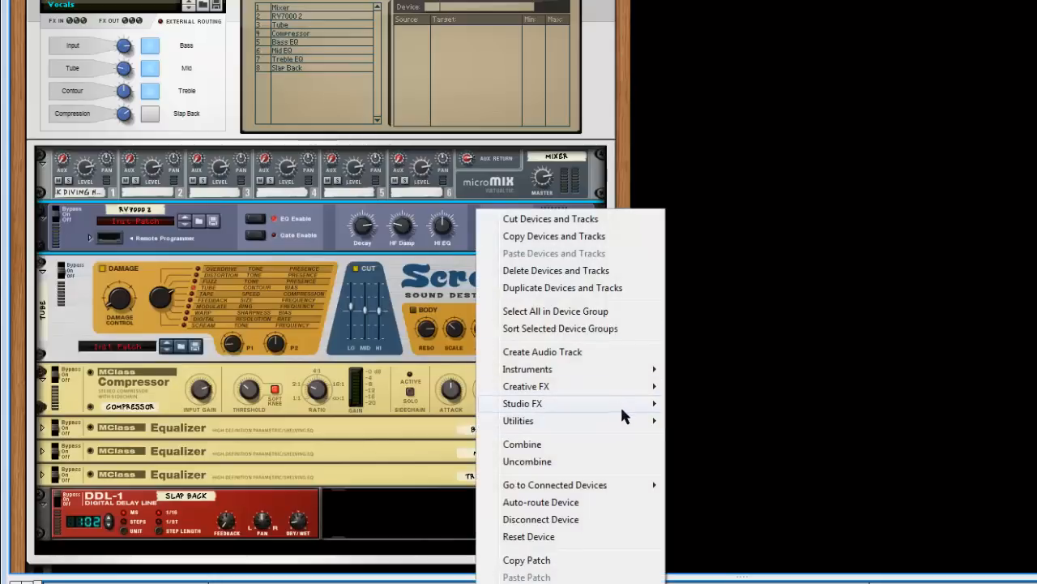
{"action": "mouse_move", "coordinate": [640, 403]}
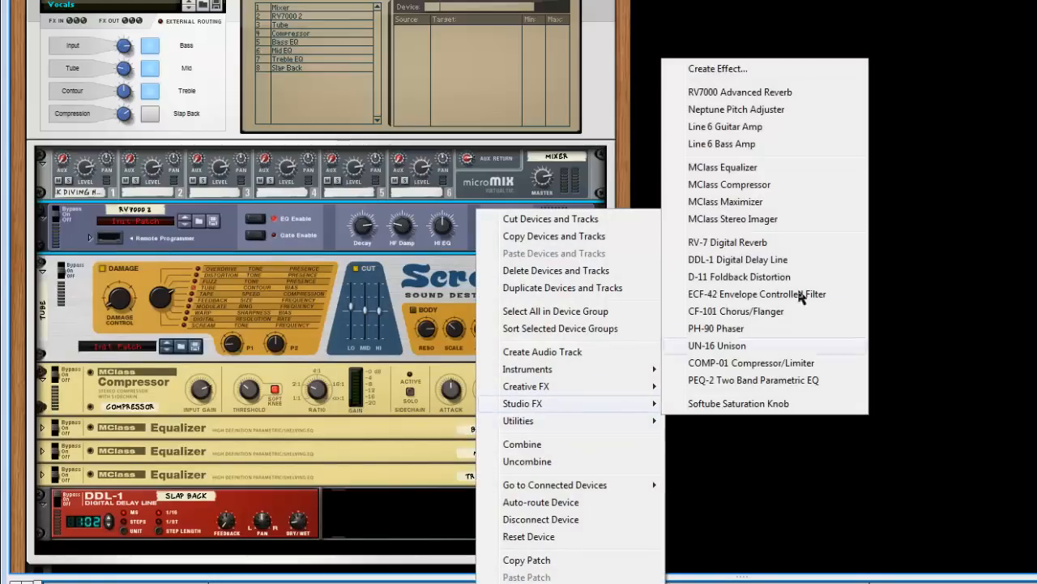
{"action": "left_click", "coordinate": [777, 184]}
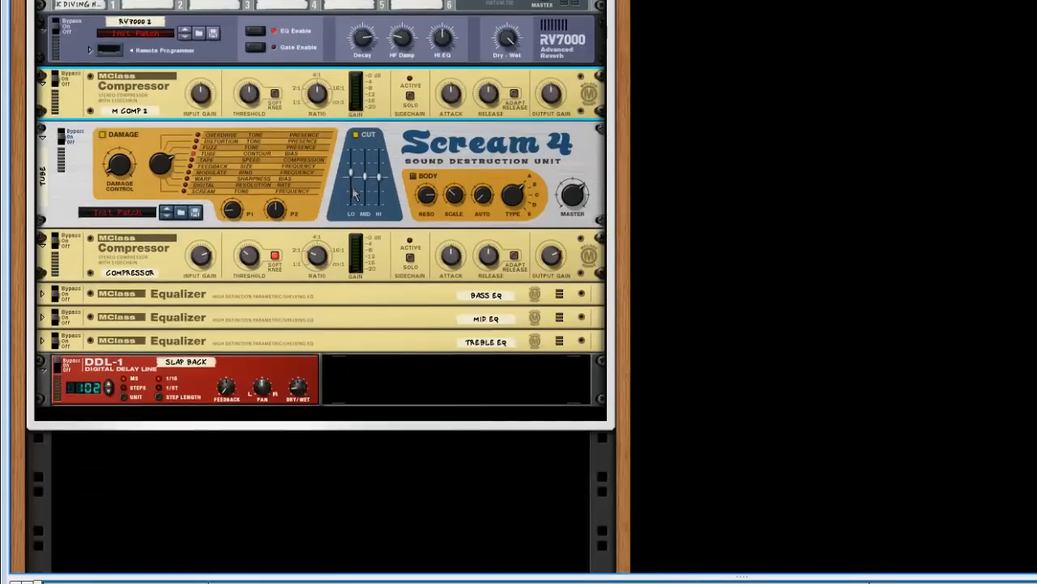
Step: Add a Spider Audio Merger & Splitter to the insert chain and move it directly above the micromix mixer
{"action": "scroll", "coordinate": [355, 194], "scroll_direction": "up", "scroll_amount": 3}
{"action": "right_click", "coordinate": [492, 140]}
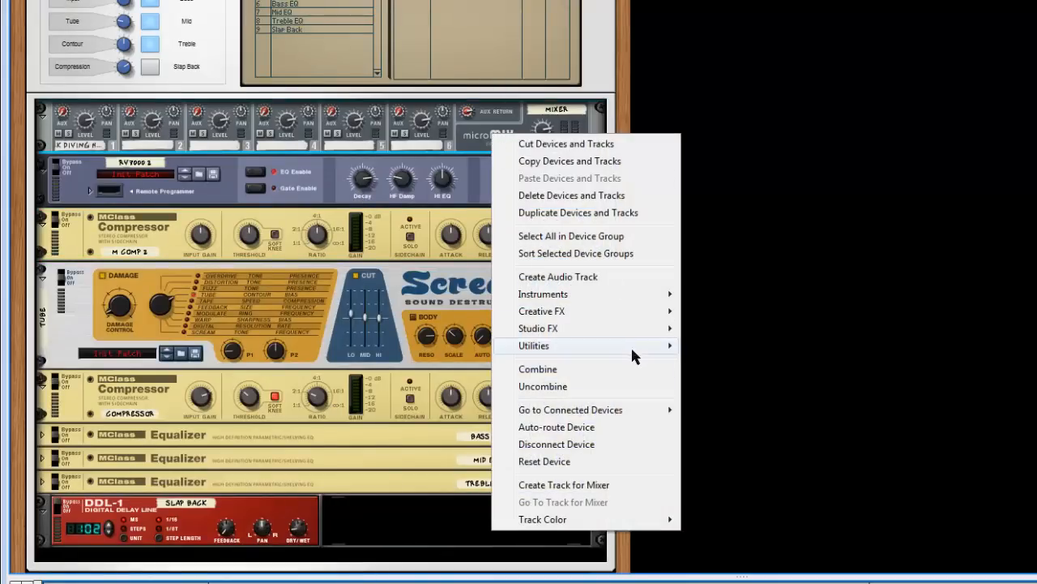
{"action": "mouse_move", "coordinate": [635, 351]}
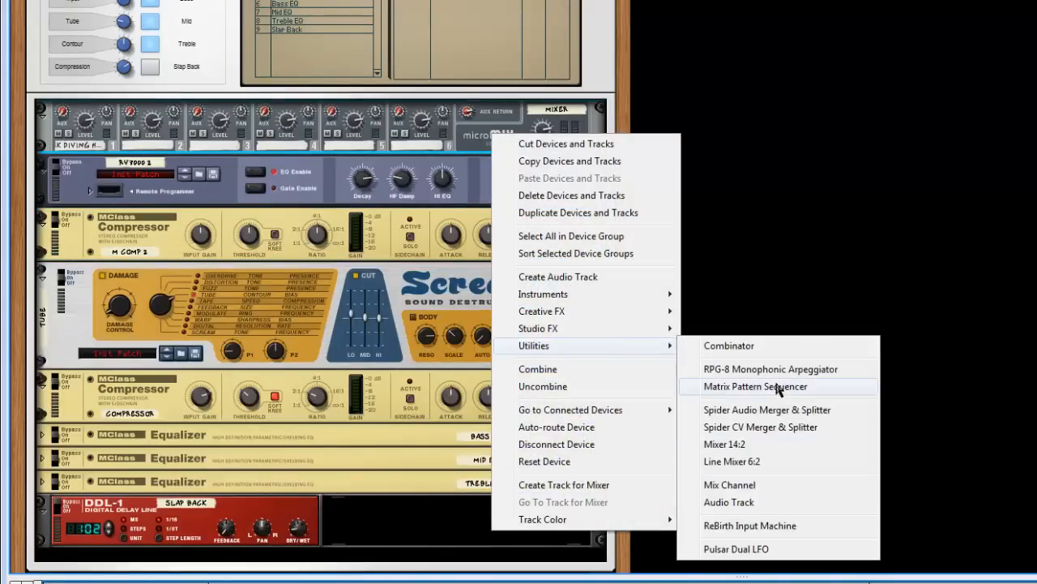
{"action": "left_click", "coordinate": [774, 410]}
{"action": "left_click_drag", "start_coordinate": [278, 162], "coordinate": [278, 116]}
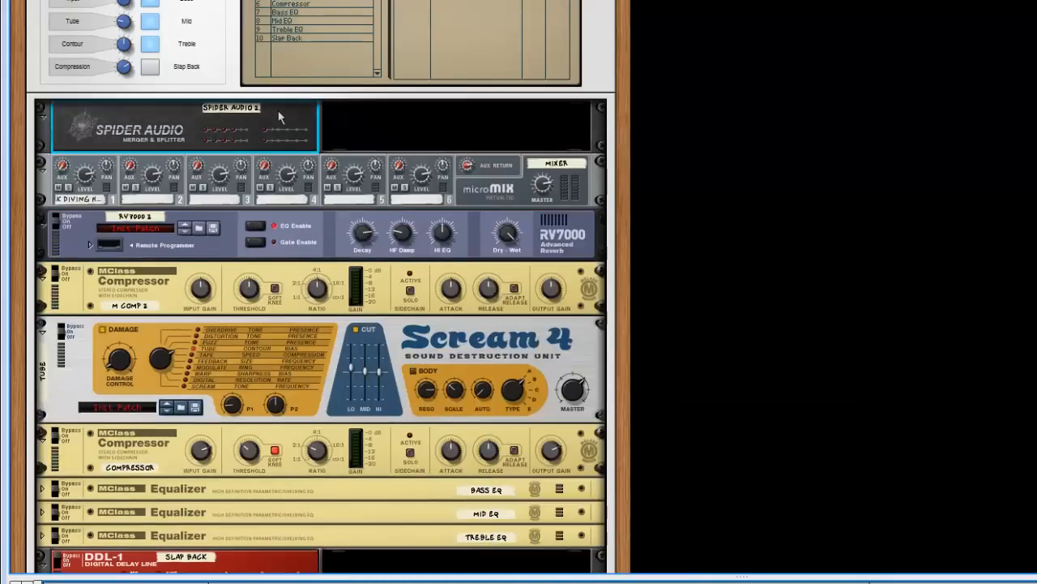
Step: Route the track's insert send through the Spider splitter to mixer channel 1 and M COMP 2's sidechain input, and lower that compressor's attack
{"action": "key", "text": "Tab"}
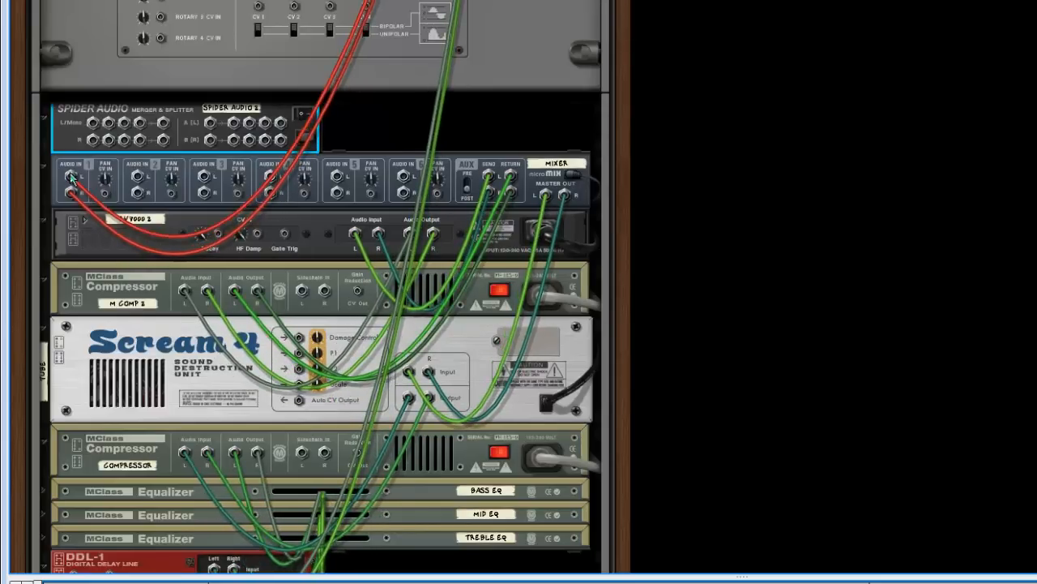
{"action": "left_click_drag", "start_coordinate": [71, 176], "coordinate": [210, 124]}
{"action": "mouse_move", "coordinate": [72, 193]}
{"action": "left_mouse_down"}
{"action": "mouse_move", "coordinate": [231, 143]}
{"action": "mouse_move", "coordinate": [71, 176]}
{"action": "left_mouse_up"}
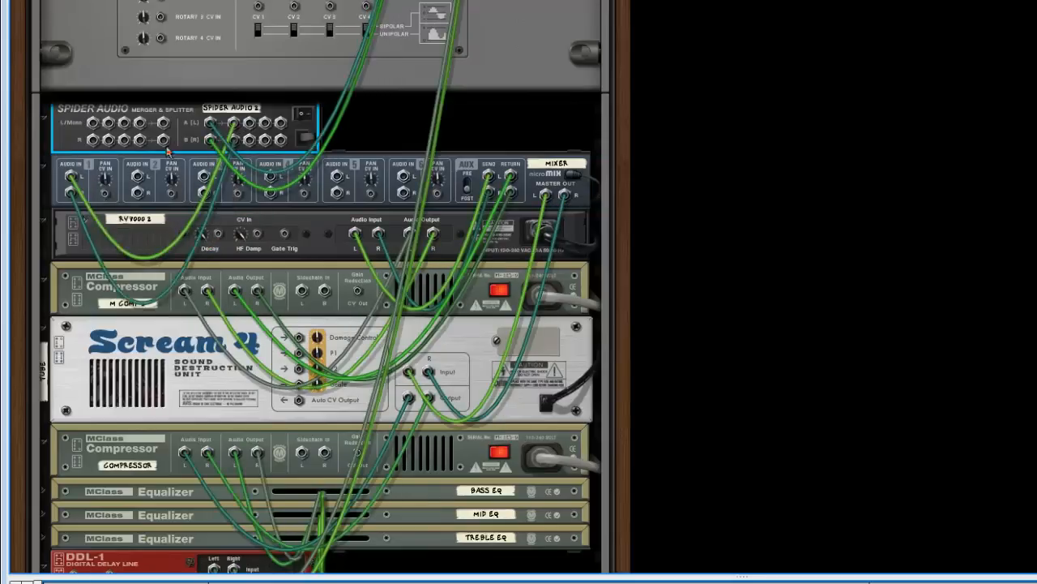
{"action": "left_click_drag", "start_coordinate": [249, 123], "coordinate": [305, 293]}
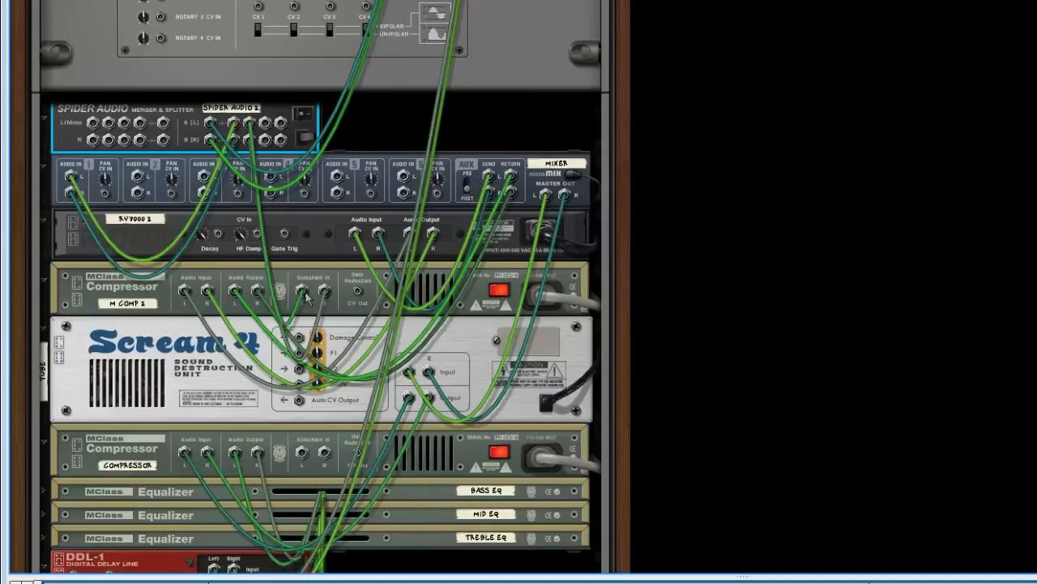
{"action": "key", "text": "Tab"}
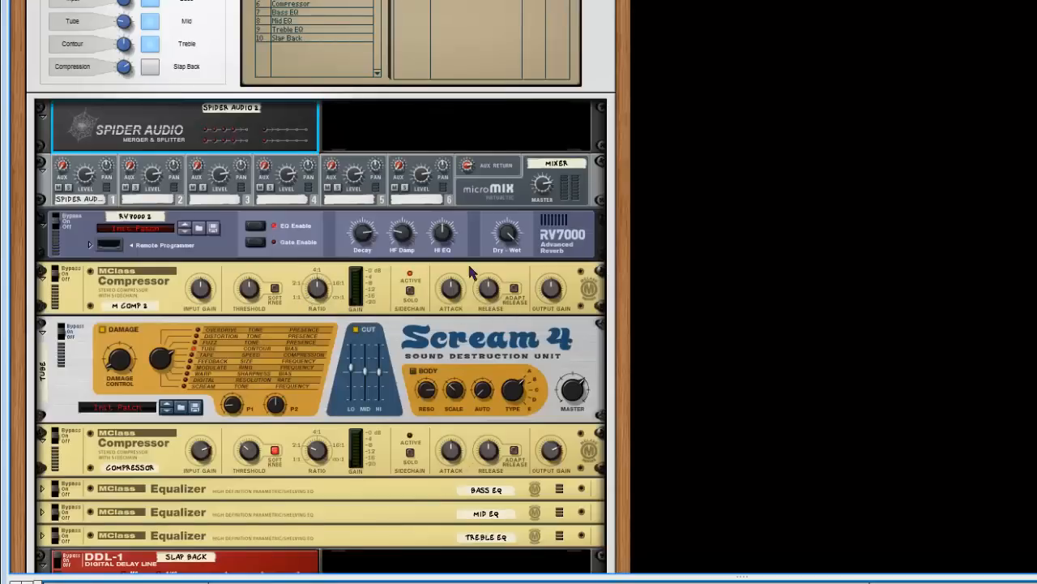
{"action": "left_click", "coordinate": [462, 290]}
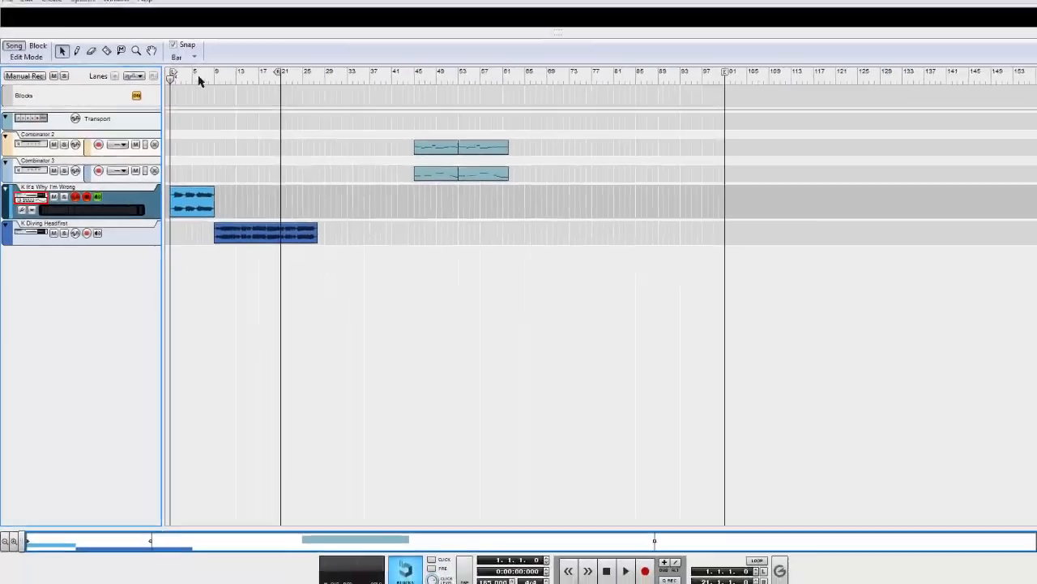
Step: Play the song from bar 6 to listen to both vocals, and show the rack during playback
{"action": "left_click", "coordinate": [204, 79]}
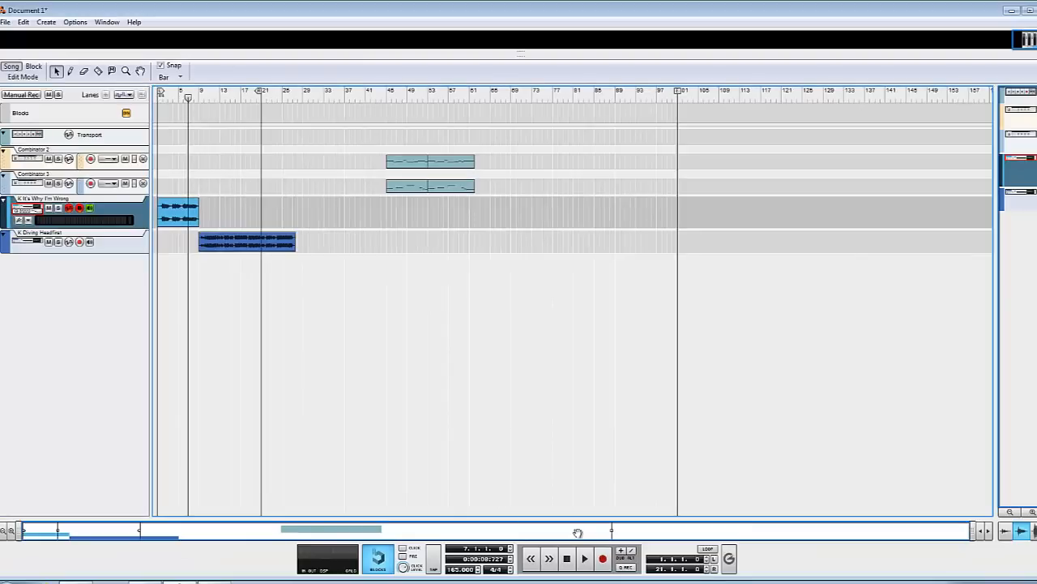
{"action": "left_click_drag", "start_coordinate": [186, 98], "coordinate": [182, 98]}
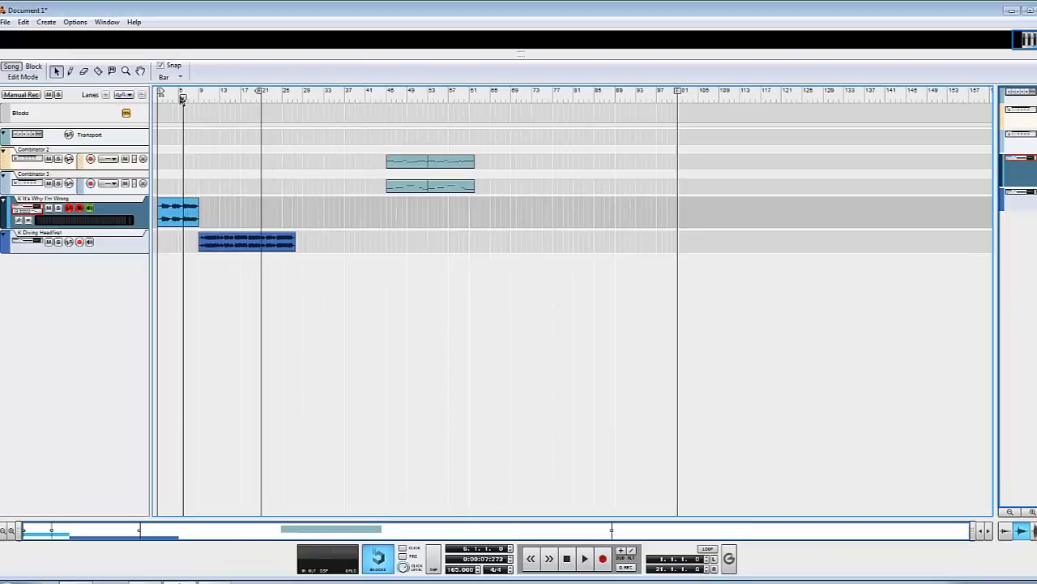
{"action": "left_click", "coordinate": [584, 558]}
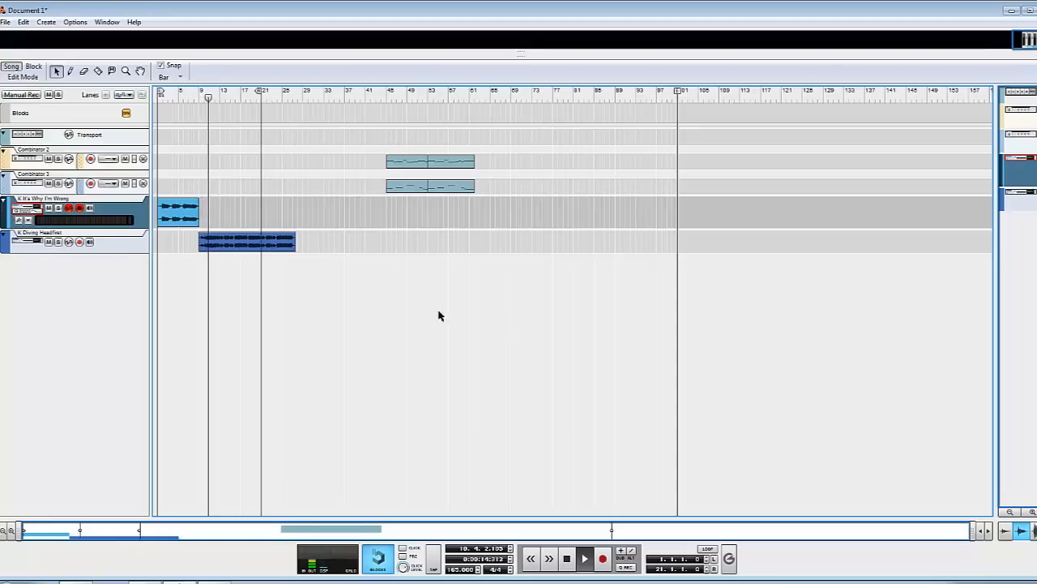
{"action": "key", "text": "F6"}
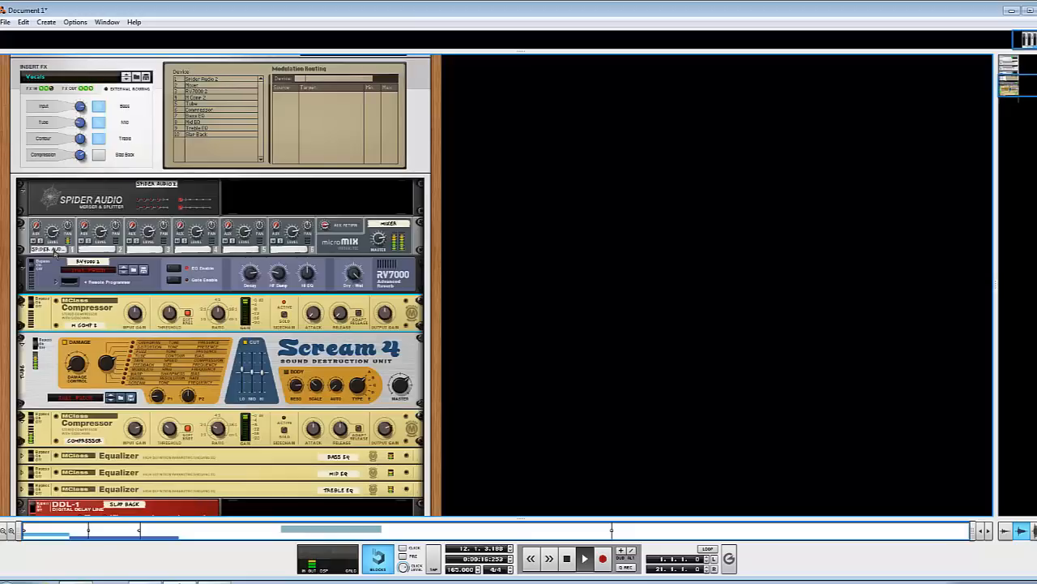